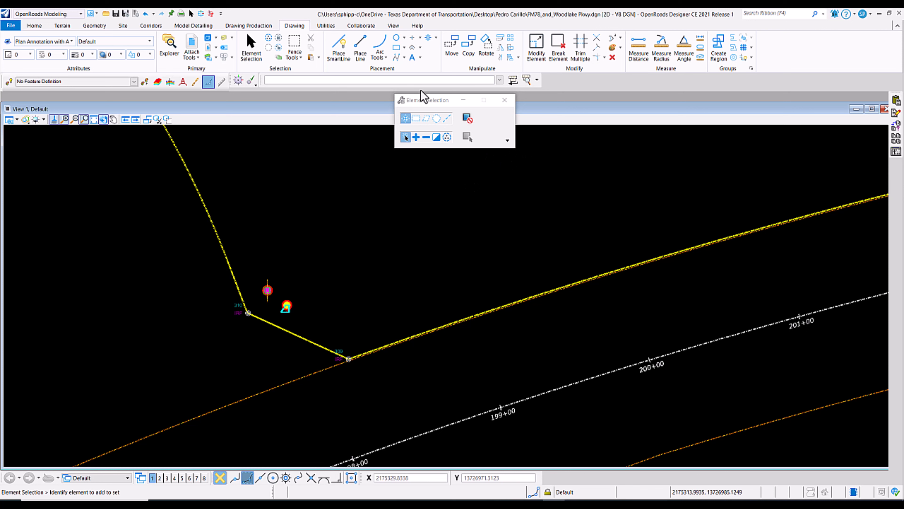
# Expand the Element Selection settings to show the attribute filters and select all Cell elements by element type.
pyautogui.moveTo(428, 100); pyautogui.dragTo(387, 148)
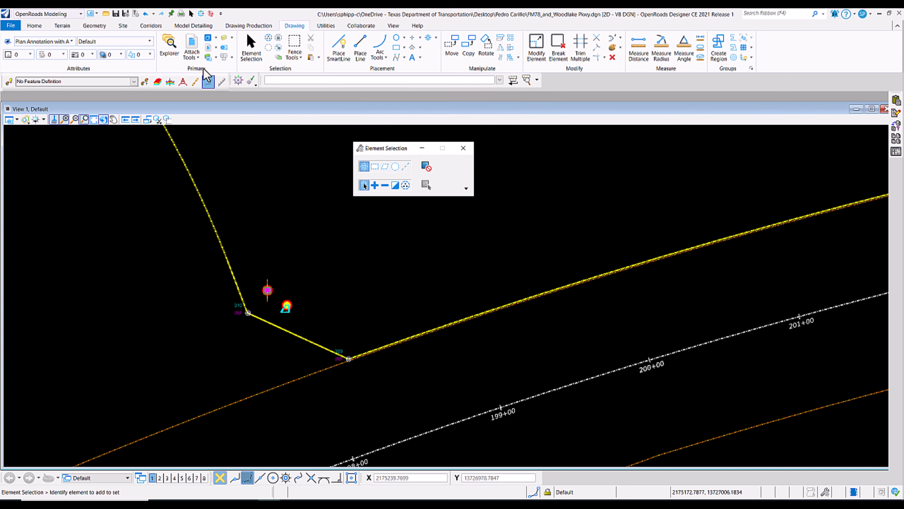
pyautogui.click(250, 46)
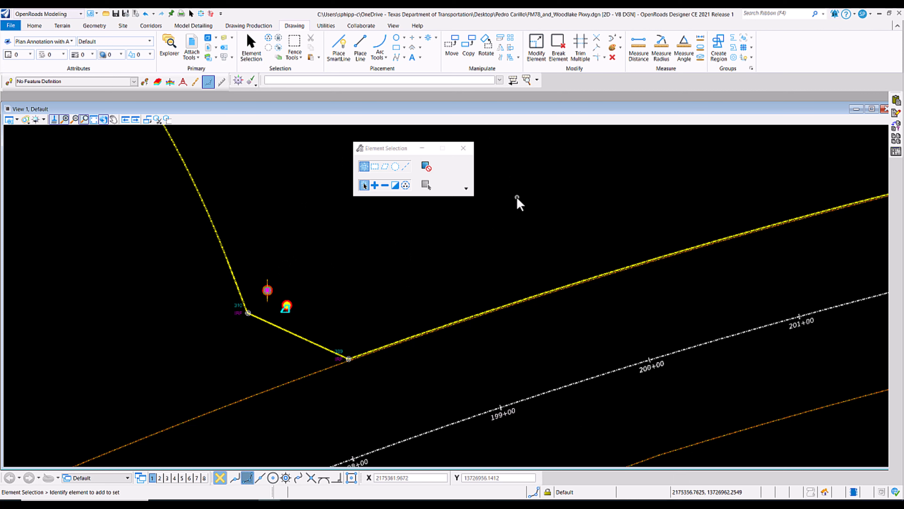
pyautogui.click(466, 189)
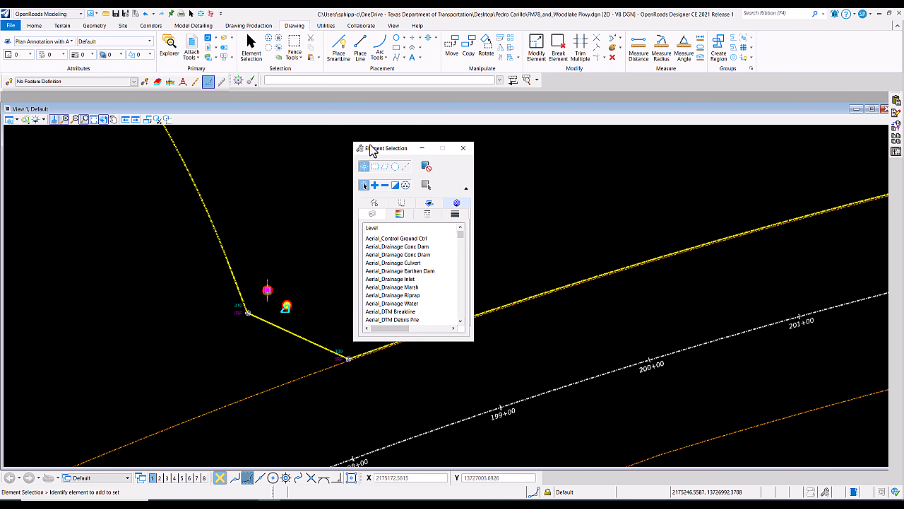
pyautogui.moveTo(377, 149); pyautogui.dragTo(430, 108)
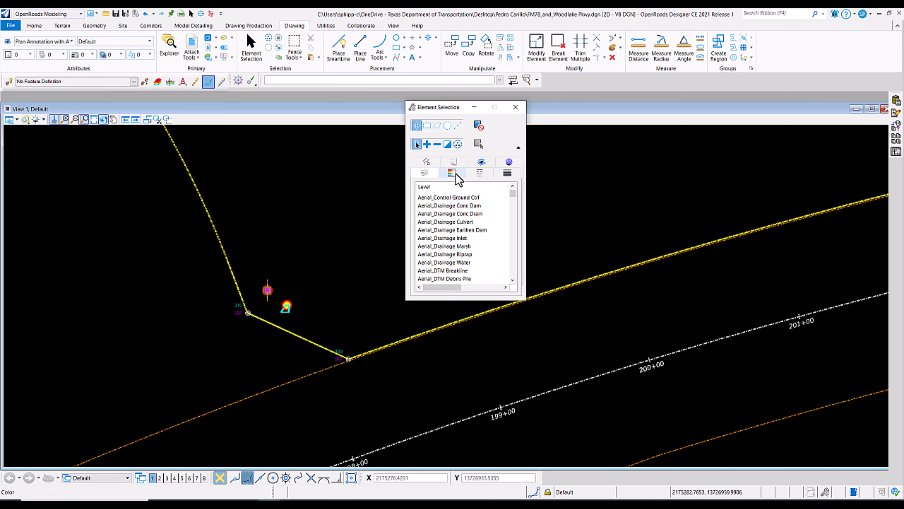
pyautogui.click(429, 164)
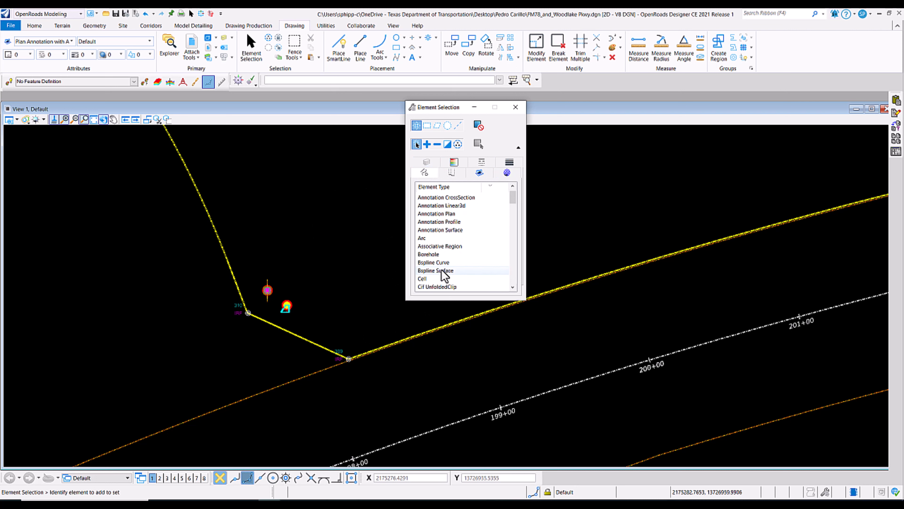
pyautogui.click(423, 279)
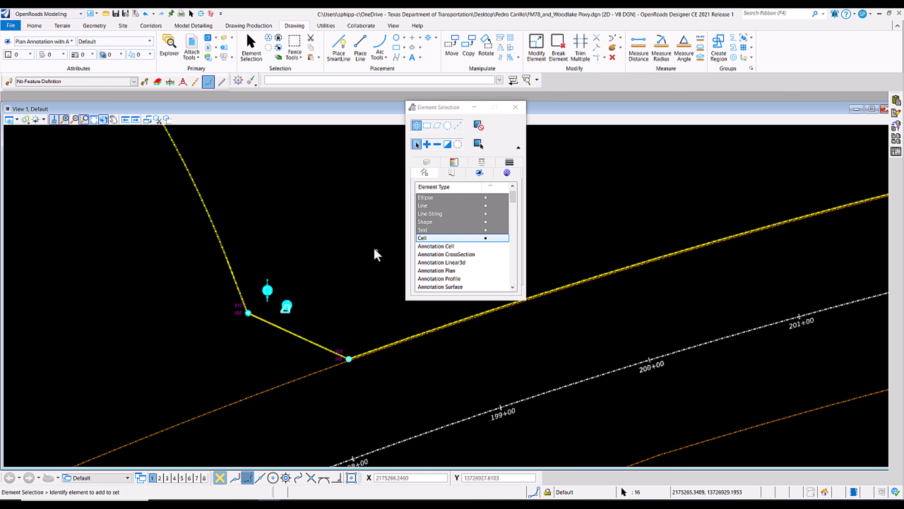
# Filter the cell selection by level, removing DU_Storm_Nodes, DU_Storm_Nodes_3D, DU_Z_Construction and the E_ROW_Monument level so only the iron rod control monuments are kept.
pyautogui.click(427, 163)
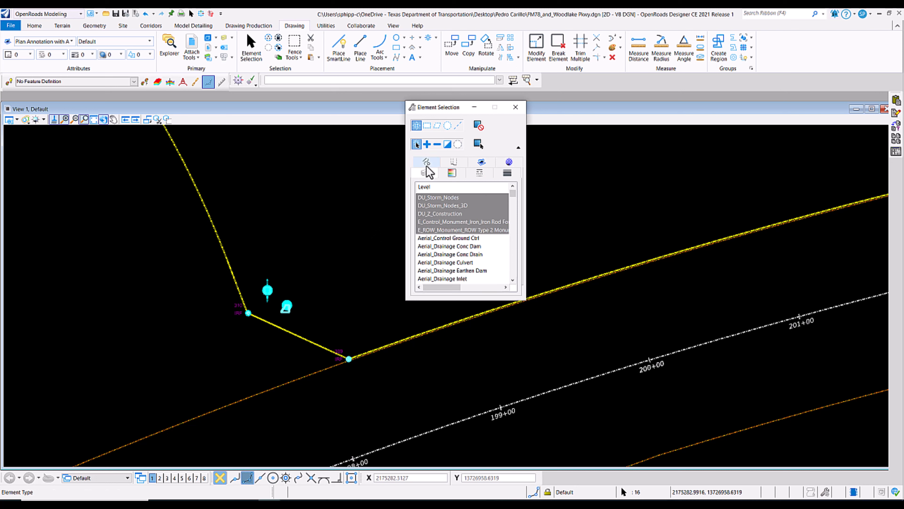
pyautogui.click(460, 200)
pyautogui.click(452, 197)
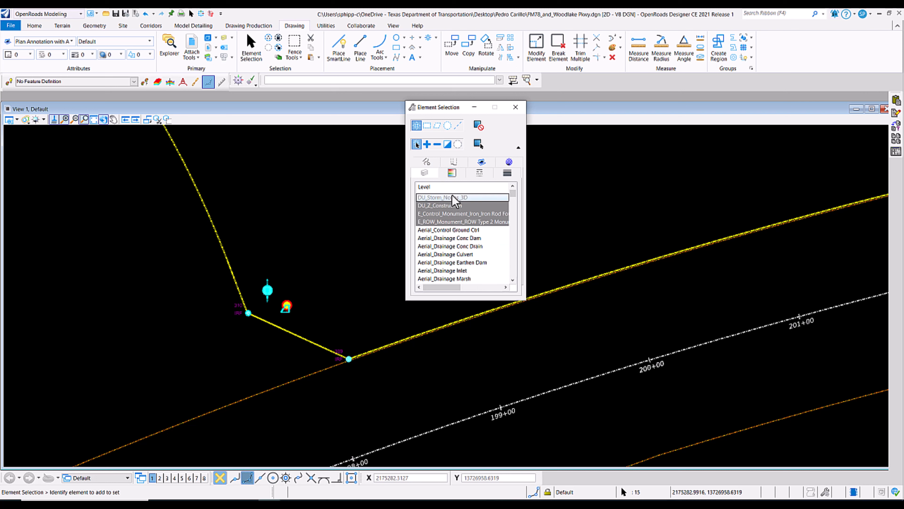
pyautogui.click(454, 207)
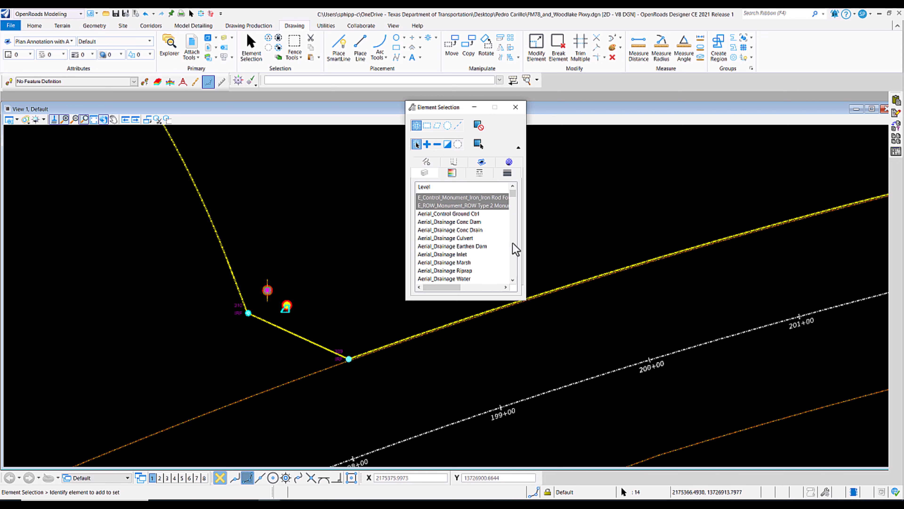
pyautogui.click(435, 205)
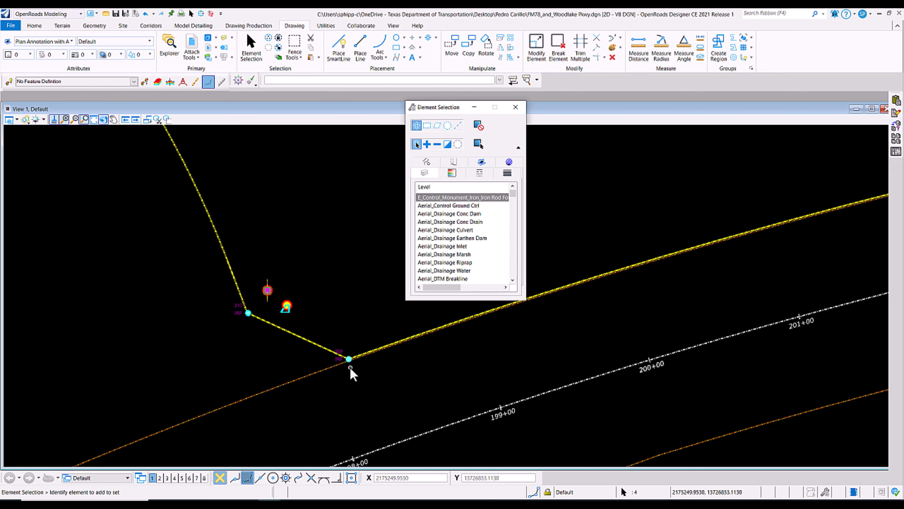
# Examine the selected iron rod monument symbol at the corner of the yellow boundary and review the selection's level and element types.
pyautogui.scroll(4, 351, 371)
pyautogui.scroll(2, 351, 372)
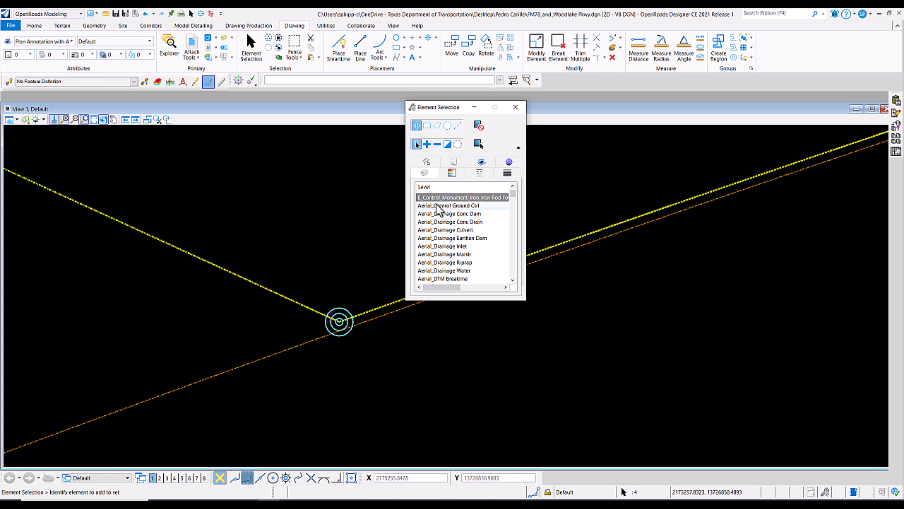
pyautogui.click(443, 197)
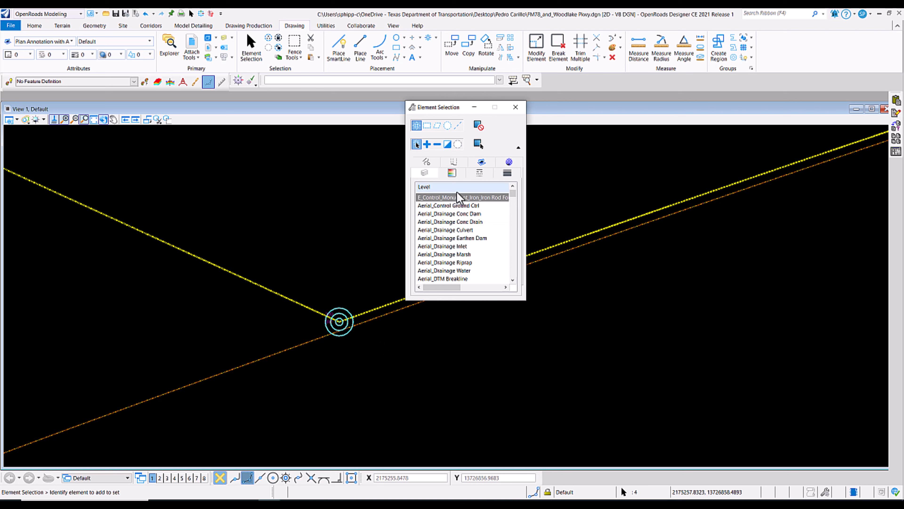
pyautogui.click(426, 165)
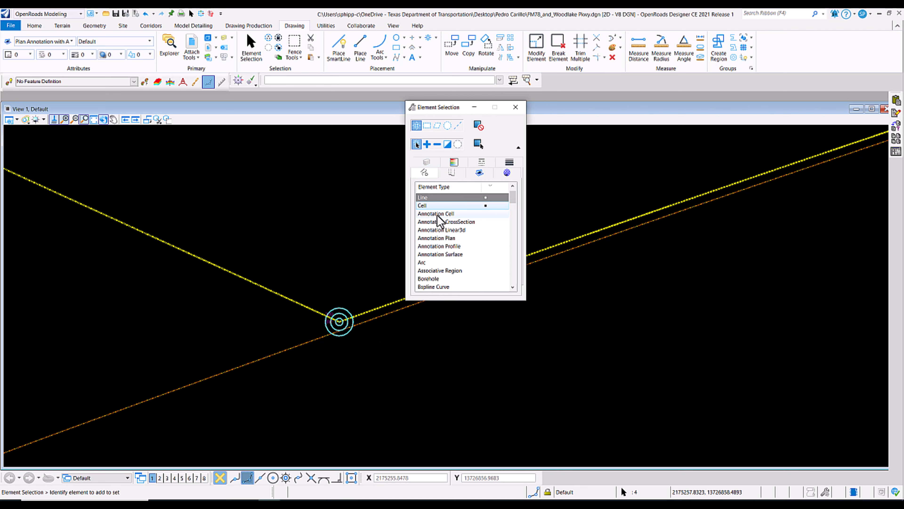
pyautogui.scroll(-2, 383, 369)
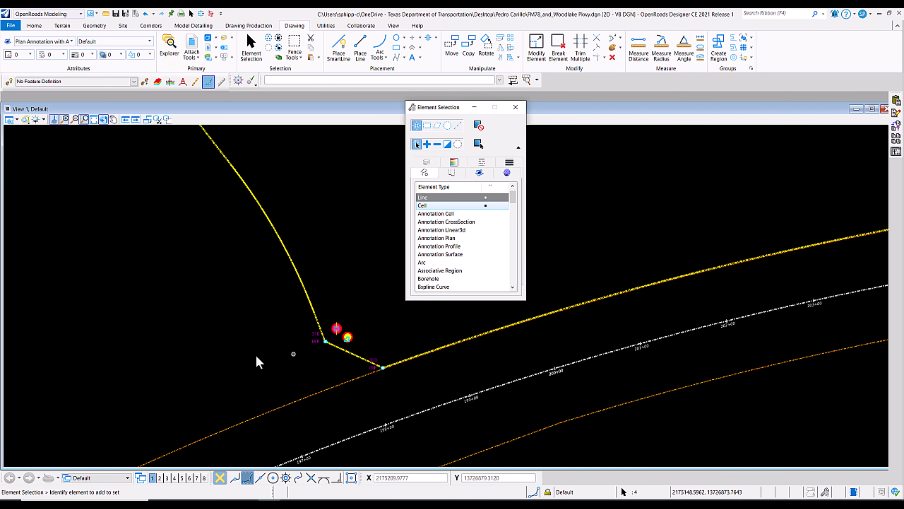
pyautogui.scroll(-2, 249, 362)
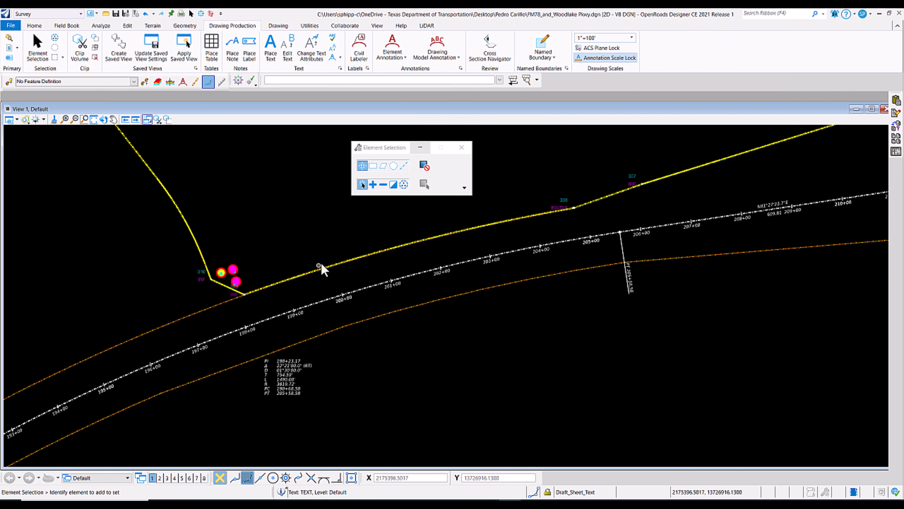
# Select all text elements in the drawing by element type and review the selection's levels and colors.
pyautogui.moveTo(384, 152)
pyautogui.mouseDown()
pyautogui.moveTo(412, 157)
pyautogui.moveTo(371, 186)
pyautogui.moveTo(361, 134)
pyautogui.moveTo(391, 159)
pyautogui.mouseUp()
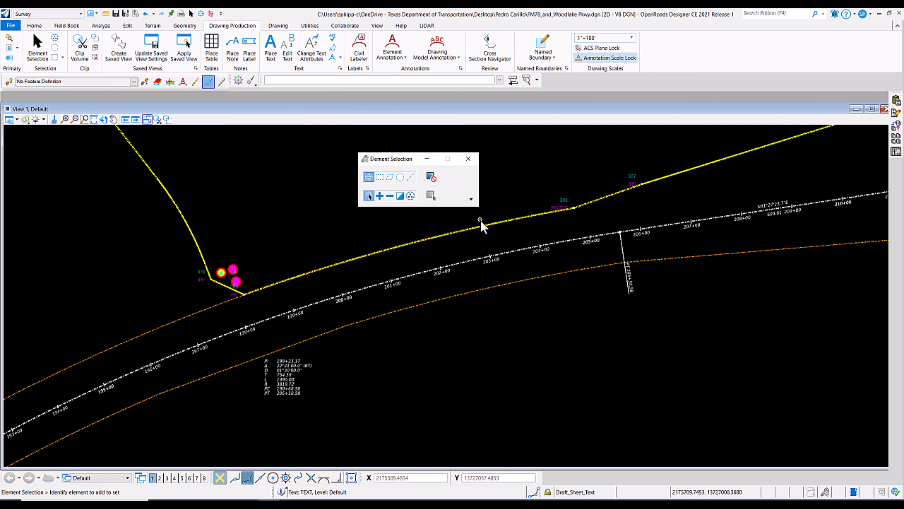
pyautogui.click(473, 200)
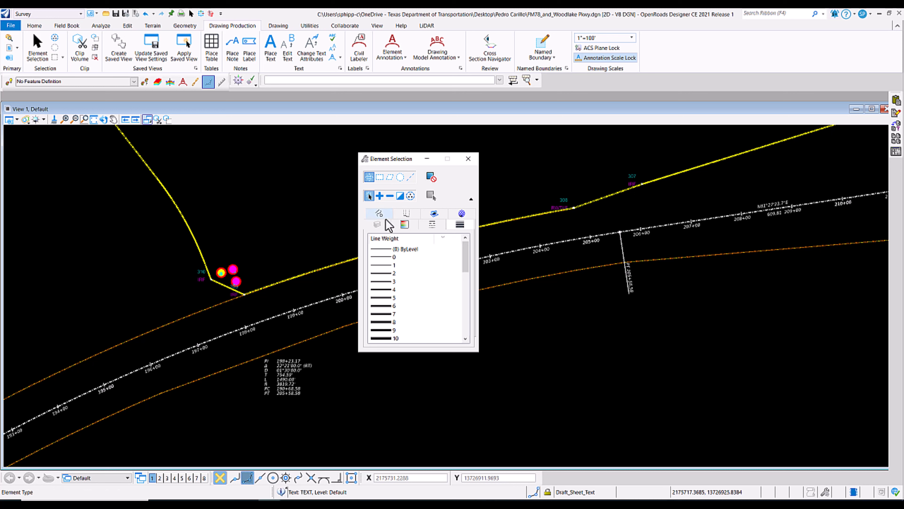
pyautogui.click(380, 213)
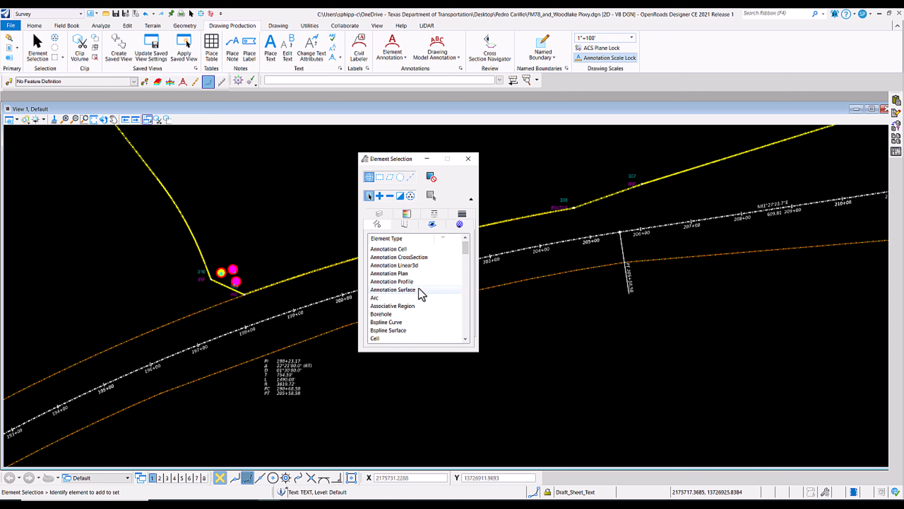
pyautogui.scroll(-3, 421, 294)
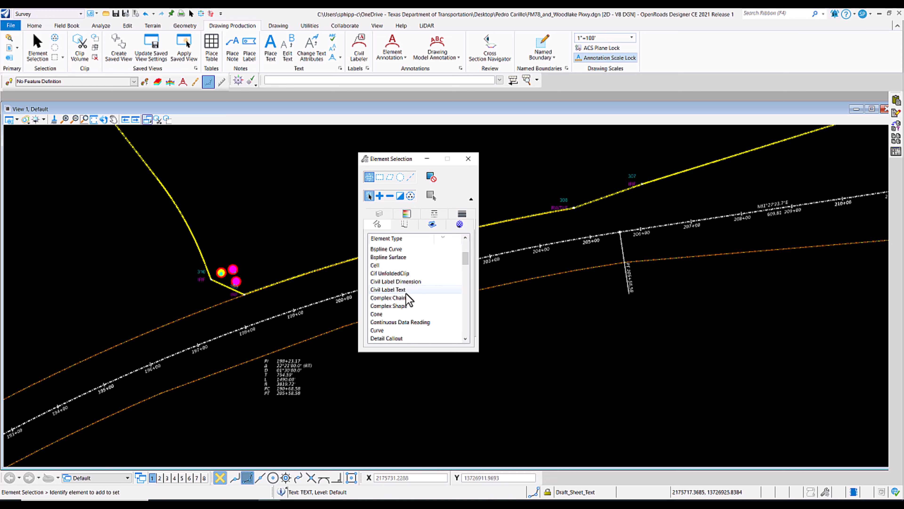
pyautogui.scroll(-10, 402, 324)
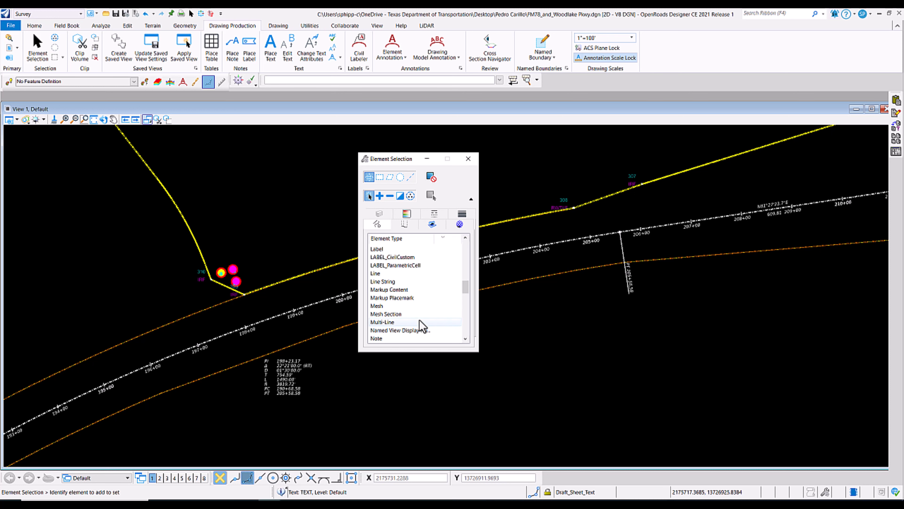
pyautogui.scroll(-2, 437, 325)
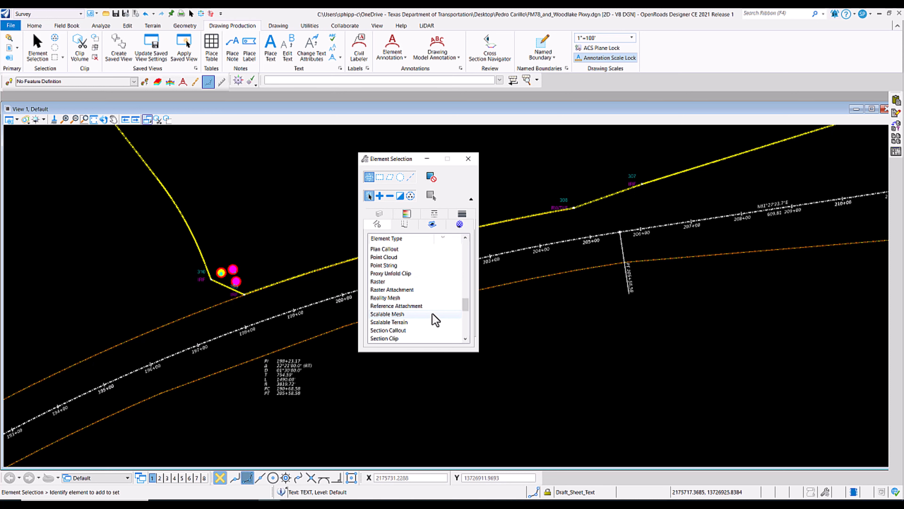
pyautogui.scroll(-5, 433, 313)
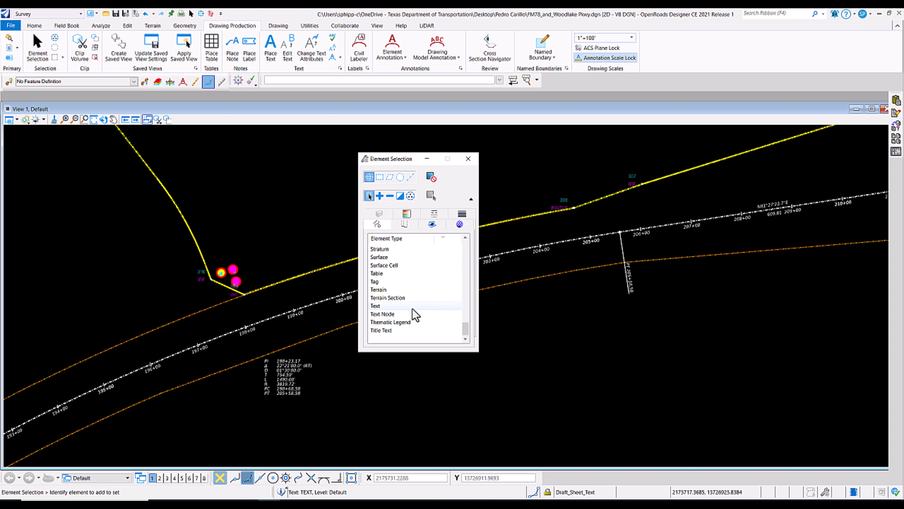
pyautogui.click(411, 320)
pyautogui.click(409, 330)
pyautogui.click(410, 338)
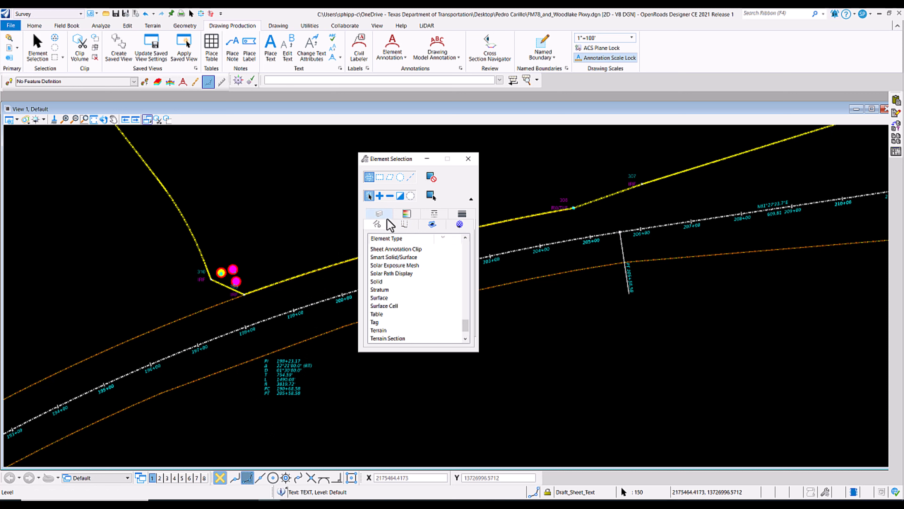
pyautogui.click(379, 214)
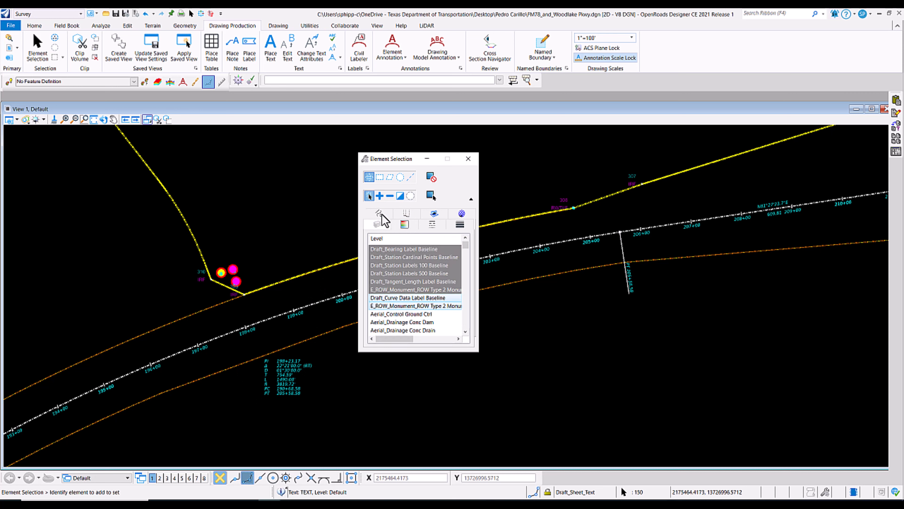
pyautogui.click(404, 227)
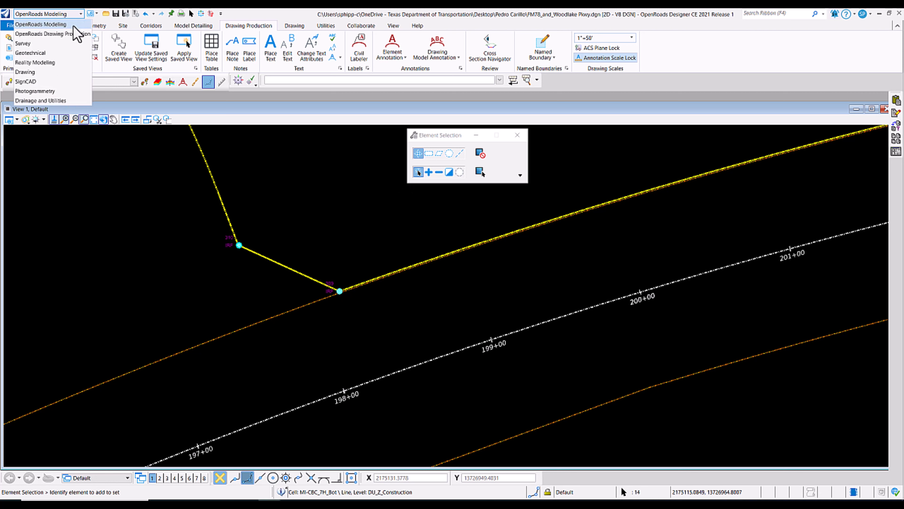
# Switch the workflow to OpenRoads Modeling and open the Civil Labeler.
pyautogui.click(76, 24)
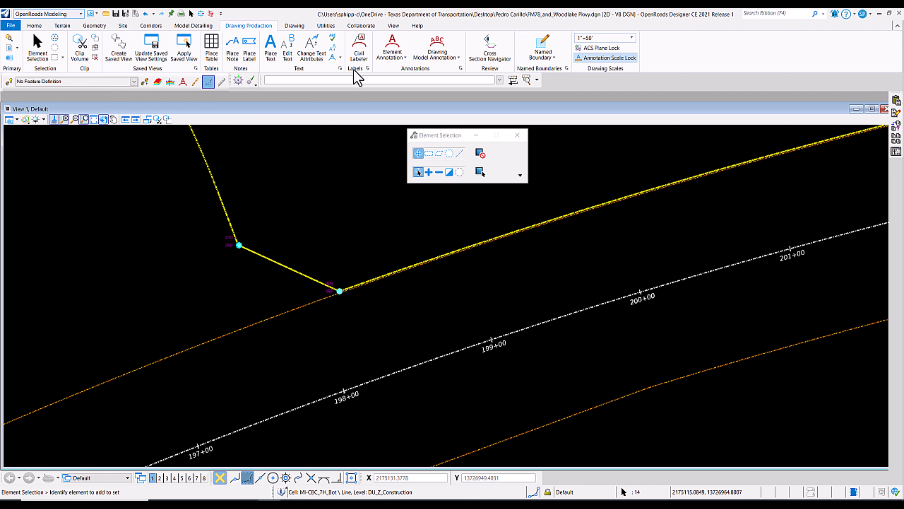
pyautogui.click(358, 52)
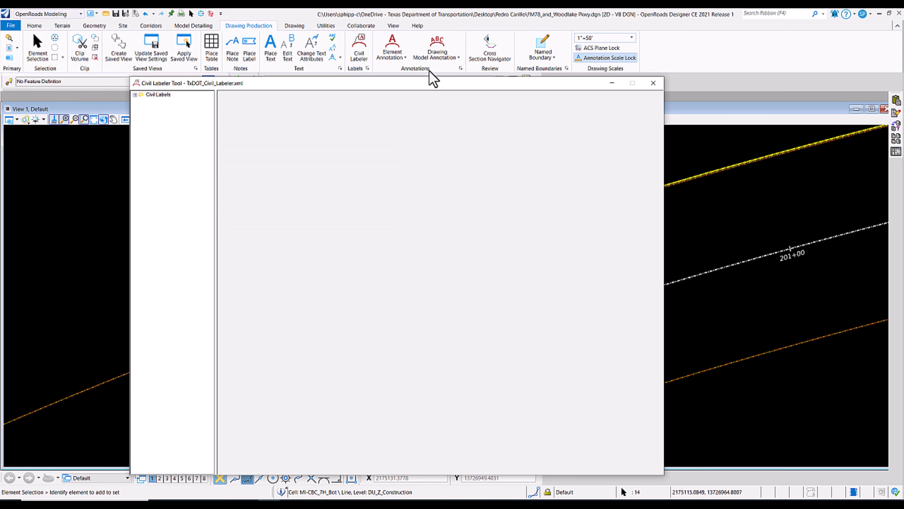
pyautogui.moveTo(418, 79); pyautogui.dragTo(411, 153)
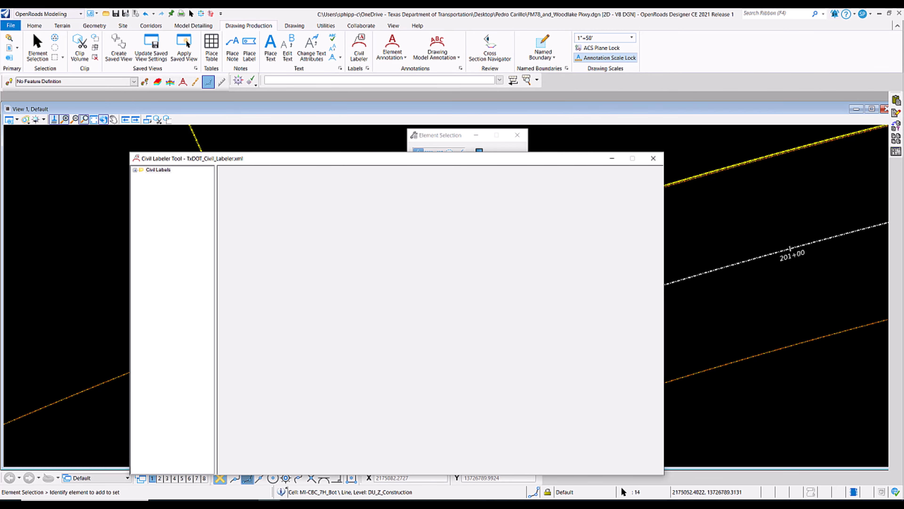
# Choose the Coordinates with Name label from the Plan - Points group of the civil labels.
pyautogui.click(135, 170)
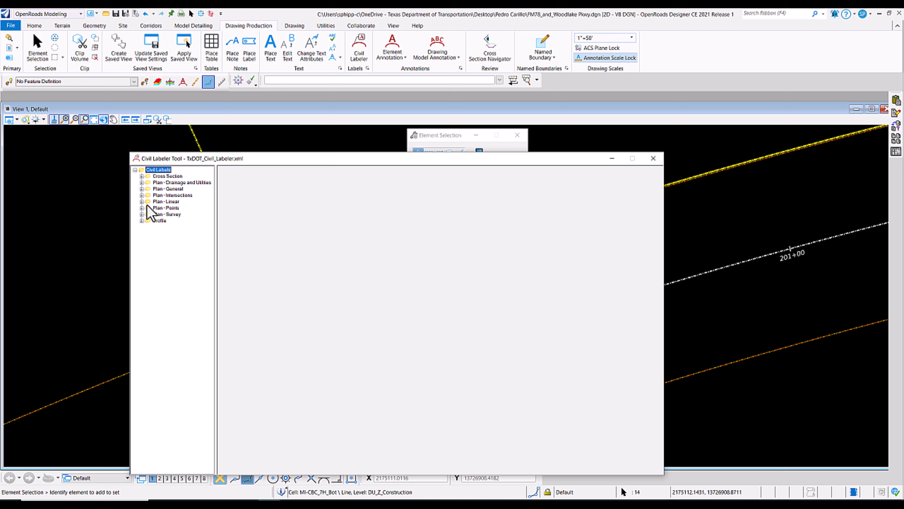
pyautogui.click(142, 208)
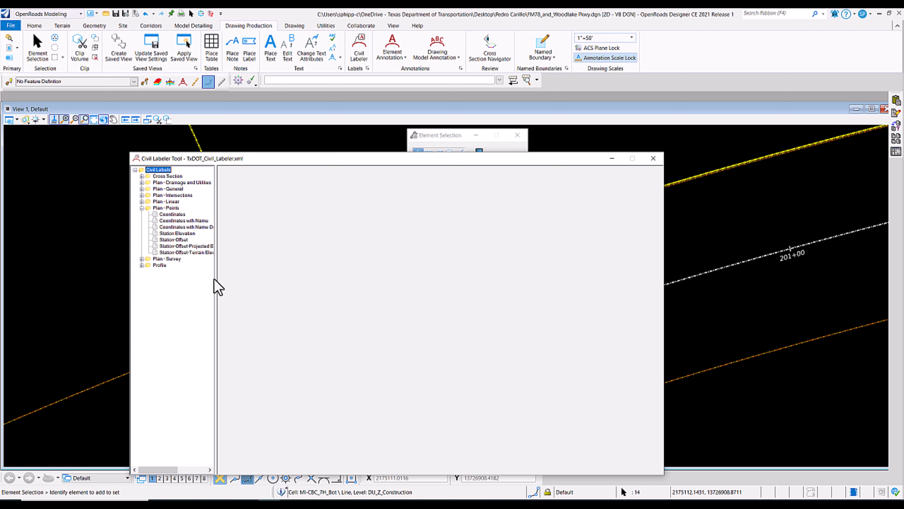
pyautogui.moveTo(217, 271); pyautogui.dragTo(239, 263)
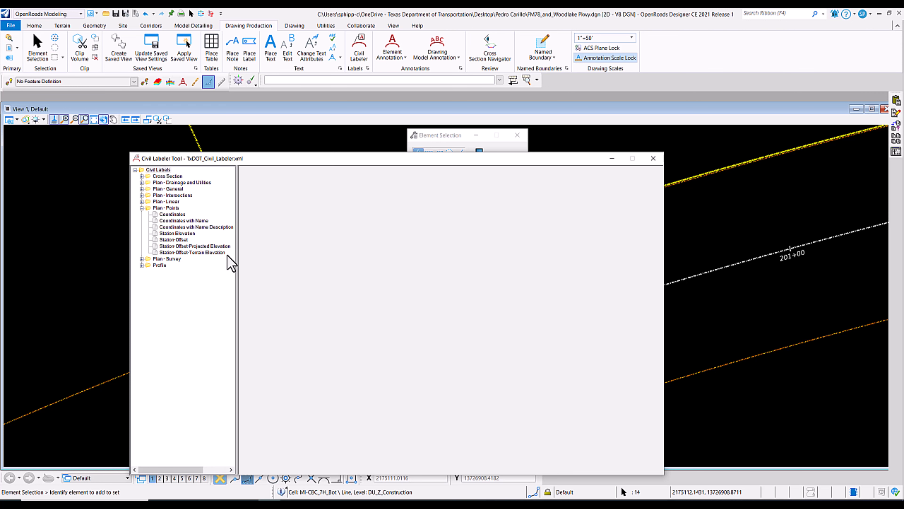
pyautogui.click(172, 220)
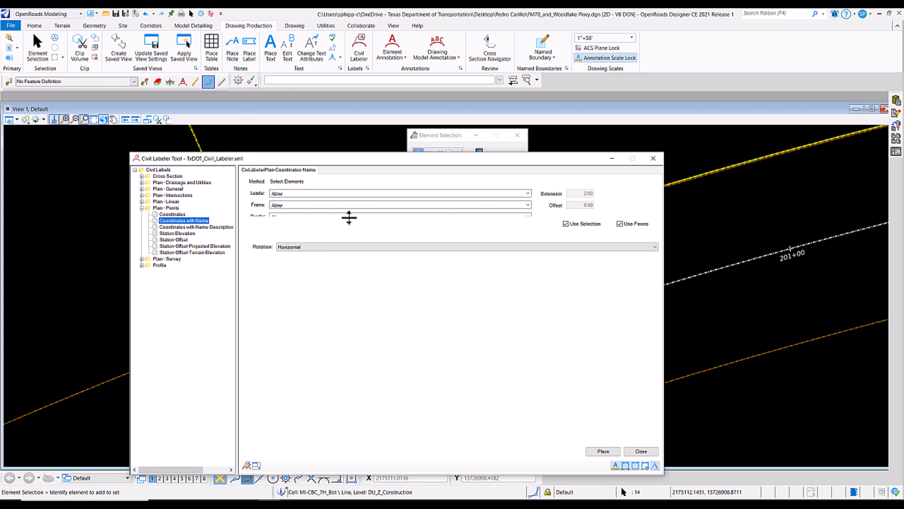
# Enlarge the label settings area to reveal the Divider setting and look through the Leader options without changing None.
pyautogui.moveTo(350, 216)
pyautogui.mouseDown()
pyautogui.moveTo(350, 242)
pyautogui.moveTo(346, 233)
pyautogui.mouseUp()
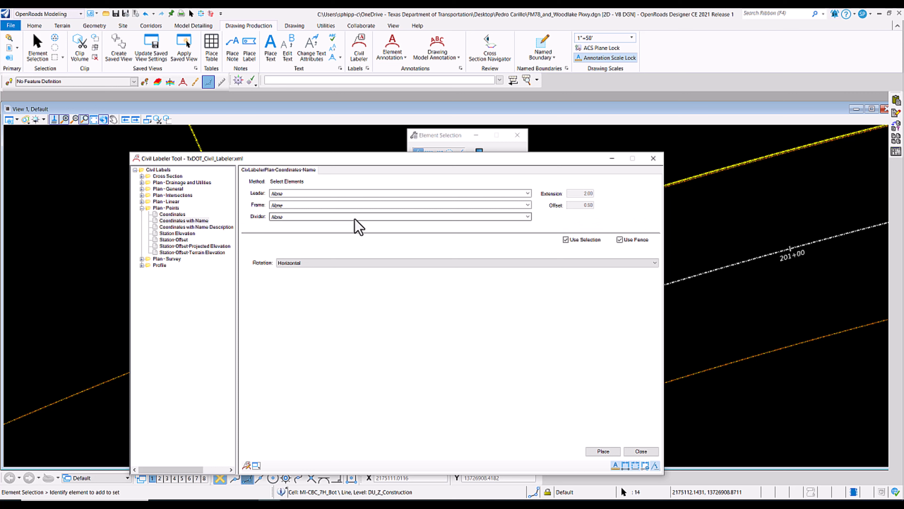
pyautogui.click(342, 193)
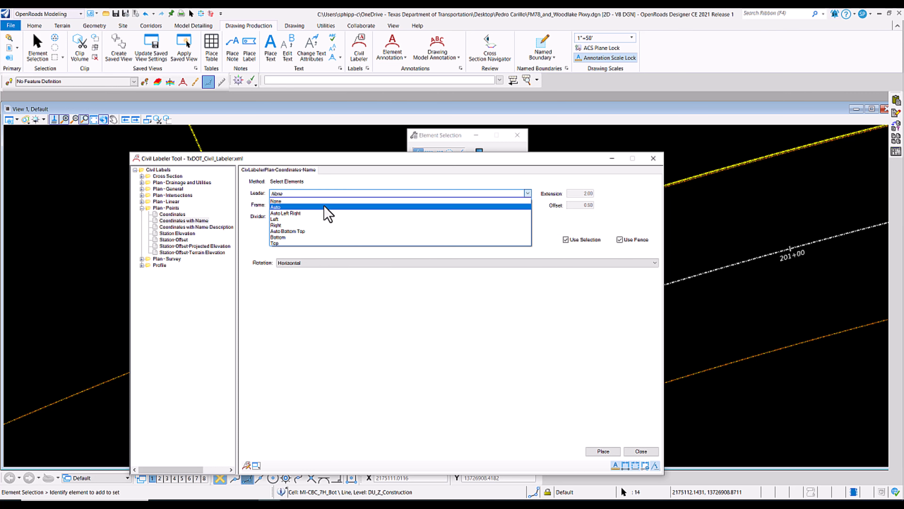
pyautogui.click(349, 185)
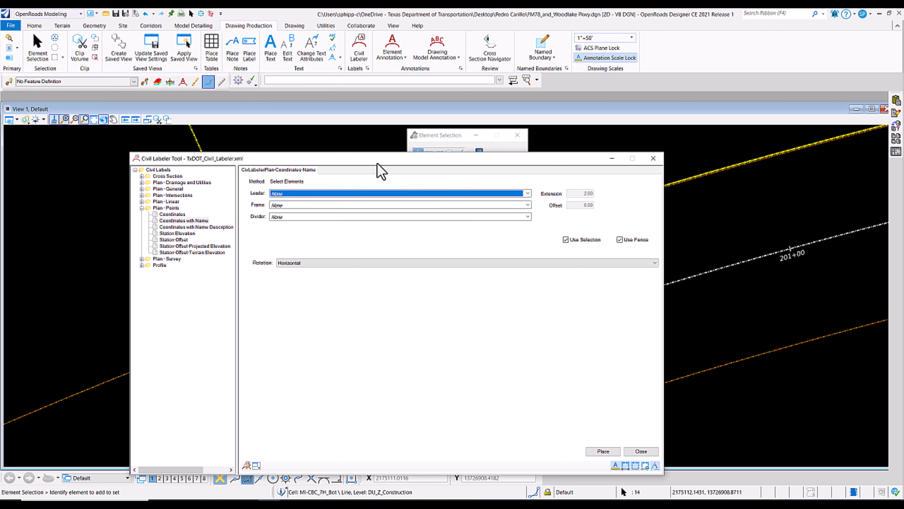
# Review the Frame options while keeping None, and shrink and move the Civil Labeler window clear of the monuments.
pyautogui.click(334, 205)
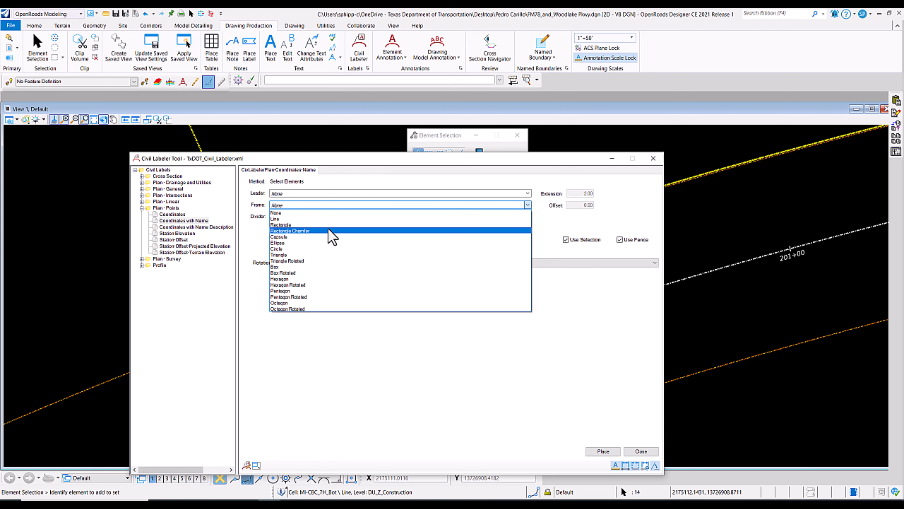
pyautogui.click(378, 182)
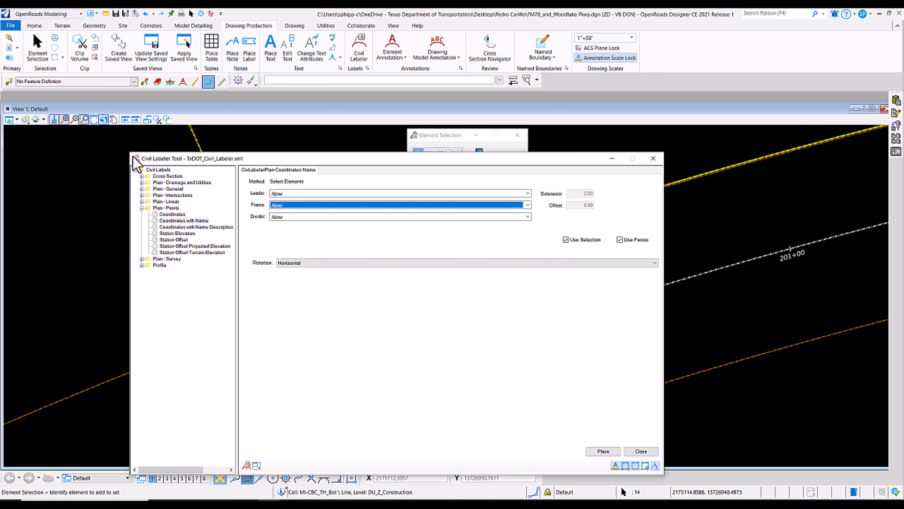
pyautogui.moveTo(133, 159)
pyautogui.mouseDown()
pyautogui.moveTo(175, 163)
pyautogui.moveTo(440, 268)
pyautogui.moveTo(416, 308)
pyautogui.moveTo(387, 322)
pyautogui.moveTo(356, 267)
pyautogui.mouseUp()
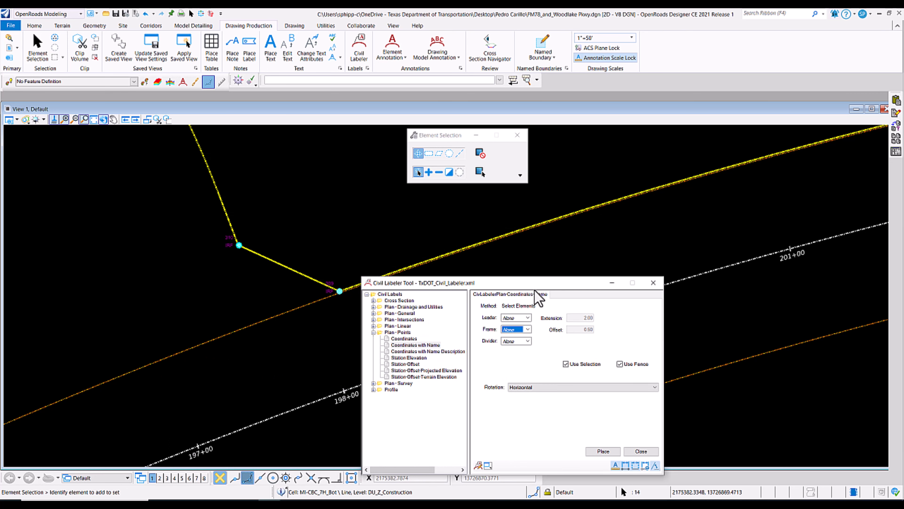
pyautogui.moveTo(535, 284)
pyautogui.mouseDown()
pyautogui.moveTo(613, 27)
pyautogui.moveTo(685, 43)
pyautogui.mouseUp()
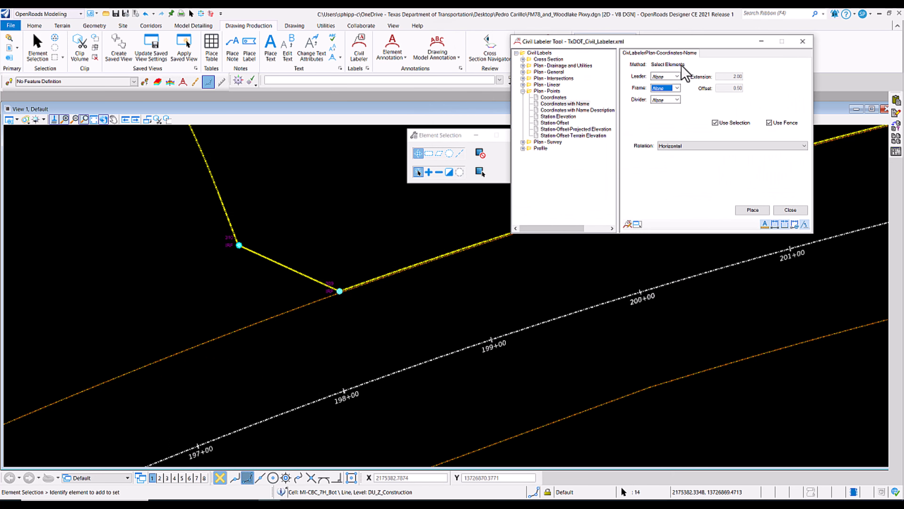
# Keep the label rotation at Horizontal and place Coordinates with Name labels on all the selected monuments.
pyautogui.click(682, 146)
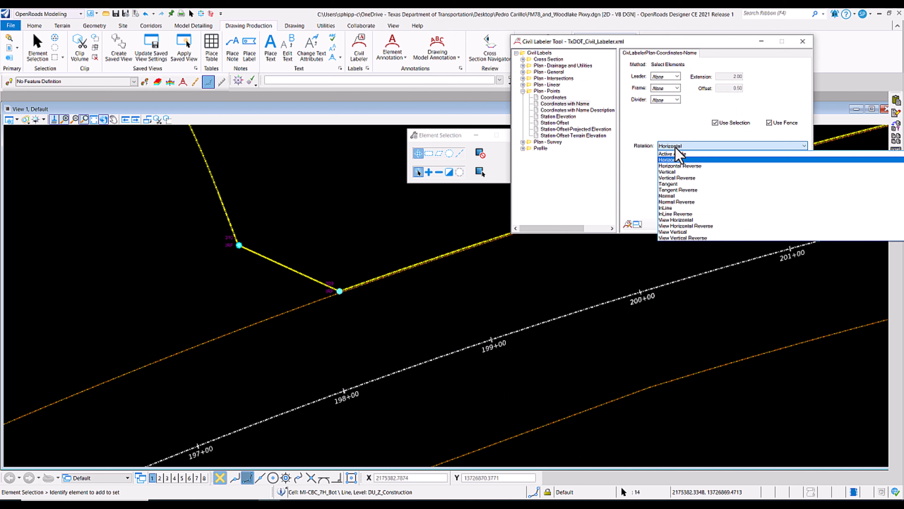
pyautogui.click(676, 161)
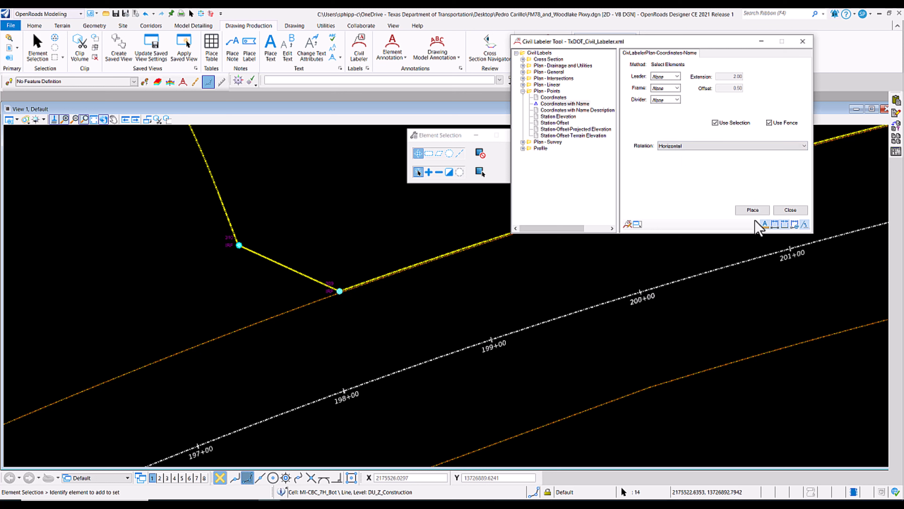
pyautogui.click(752, 209)
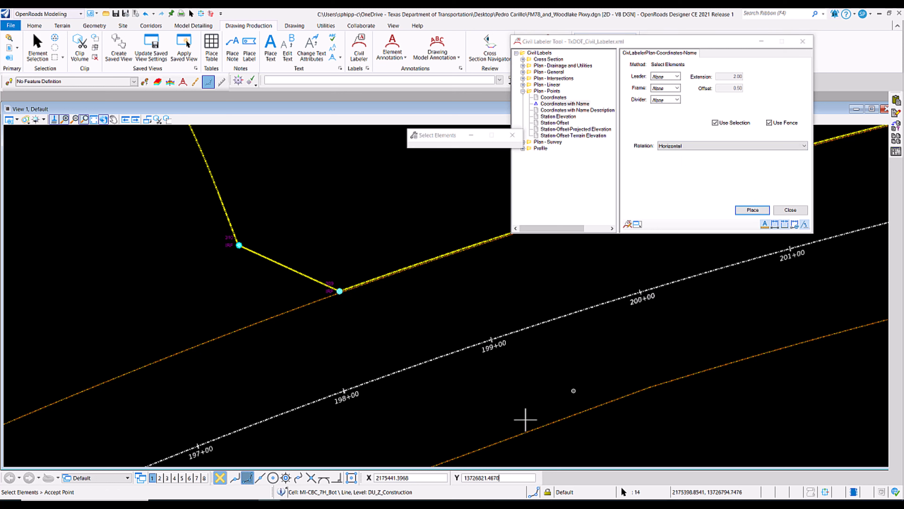
pyautogui.click(214, 265)
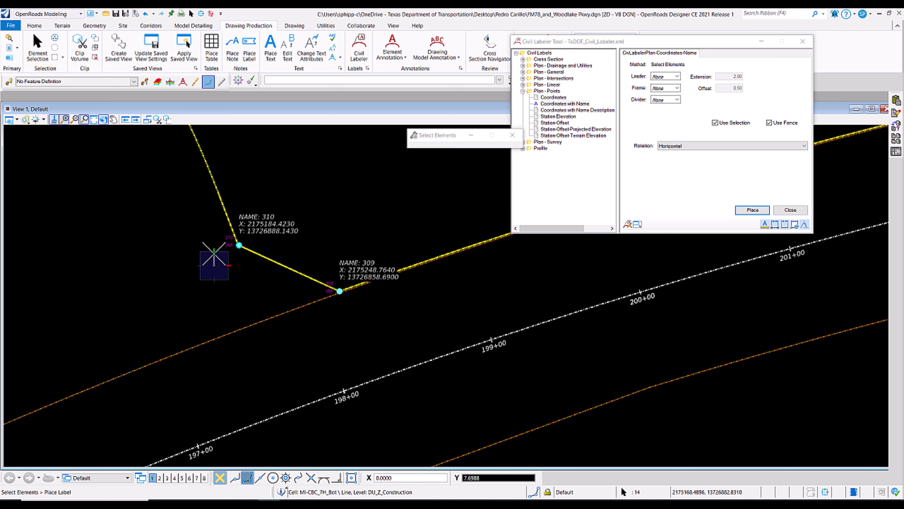
pyautogui.click(214, 265)
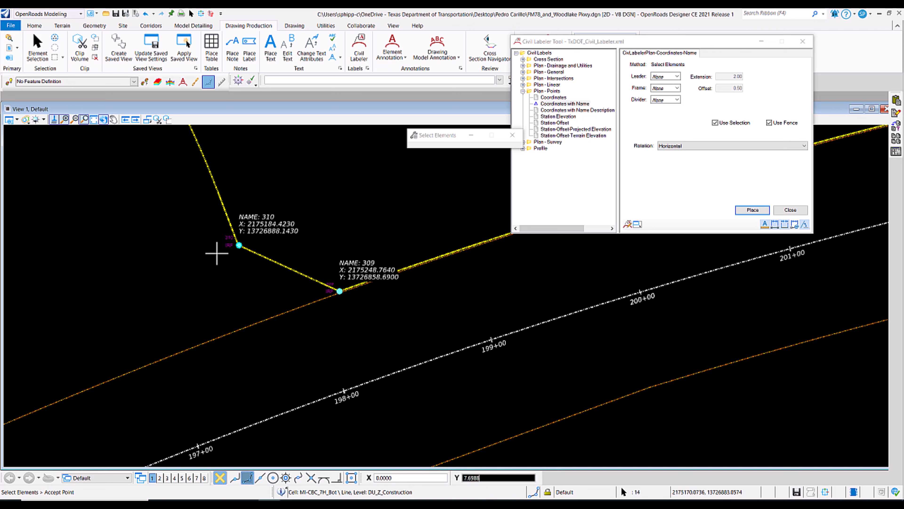
# Return to Element Selection to clear the selected monuments, and close the Civil Labeler.
pyautogui.rightClick(269, 375)
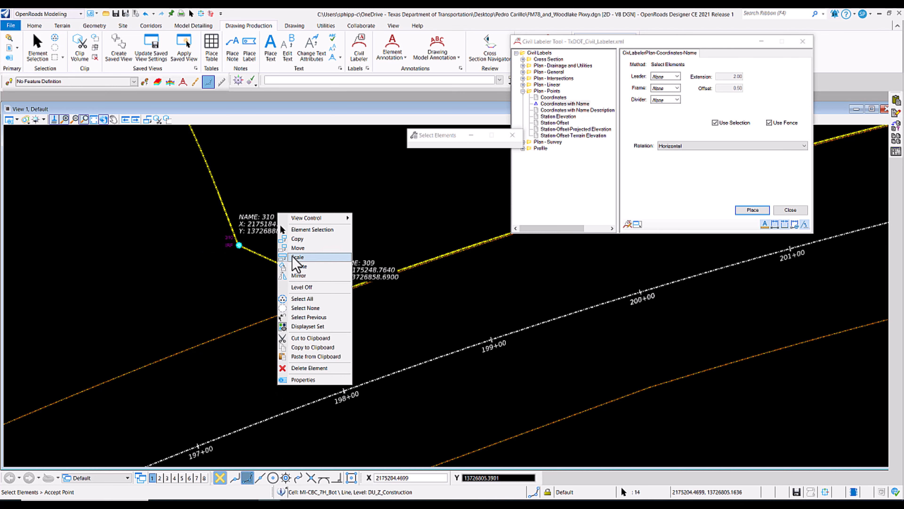
pyautogui.click(309, 229)
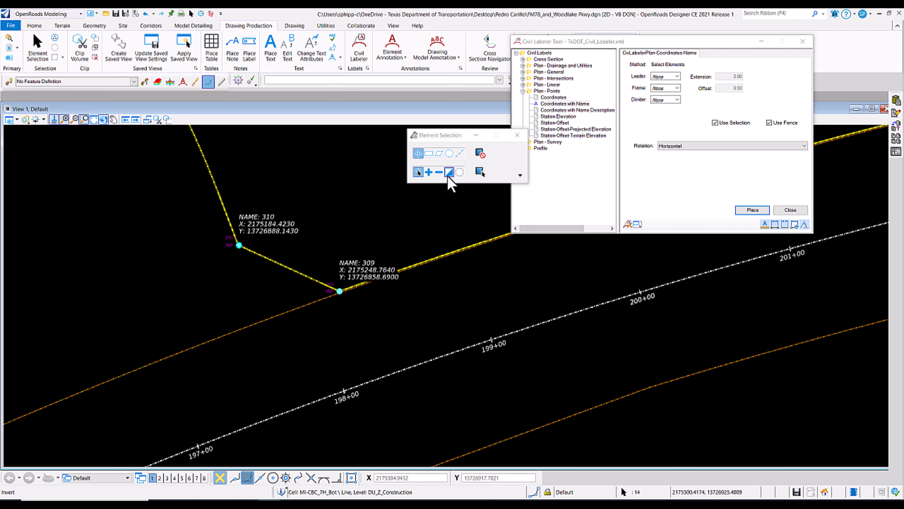
pyautogui.click(460, 173)
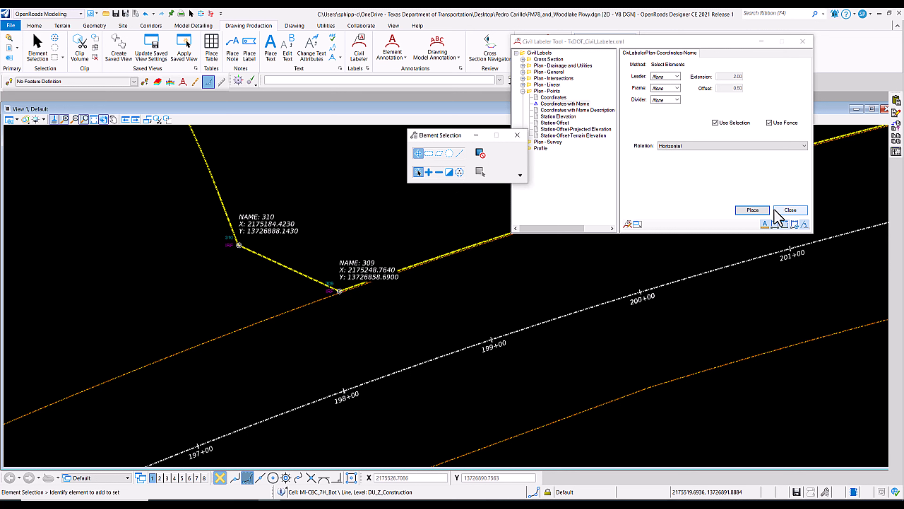
pyautogui.click(790, 210)
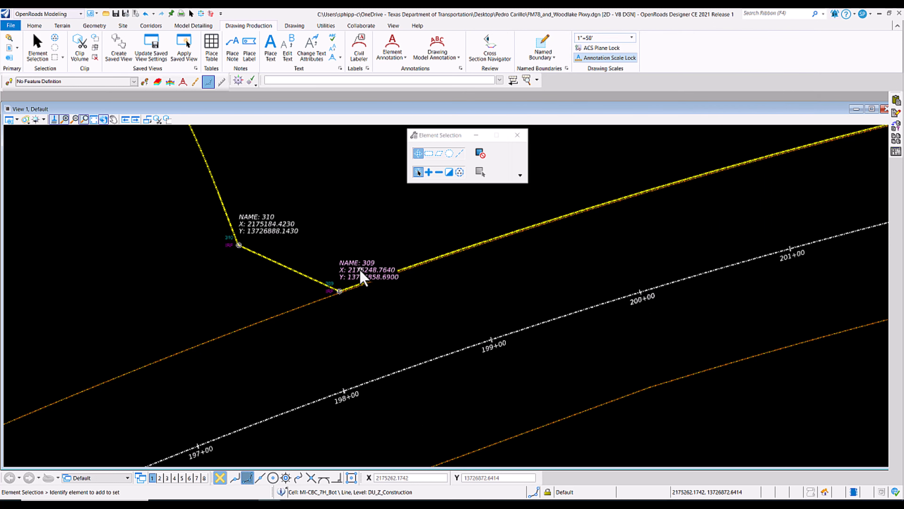
# Move the coordinate labels of points 309, 307 and 308 below the yellow property line so they no longer cover it.
pyautogui.moveTo(358, 270); pyautogui.dragTo(353, 310)
pyautogui.click(282, 356)
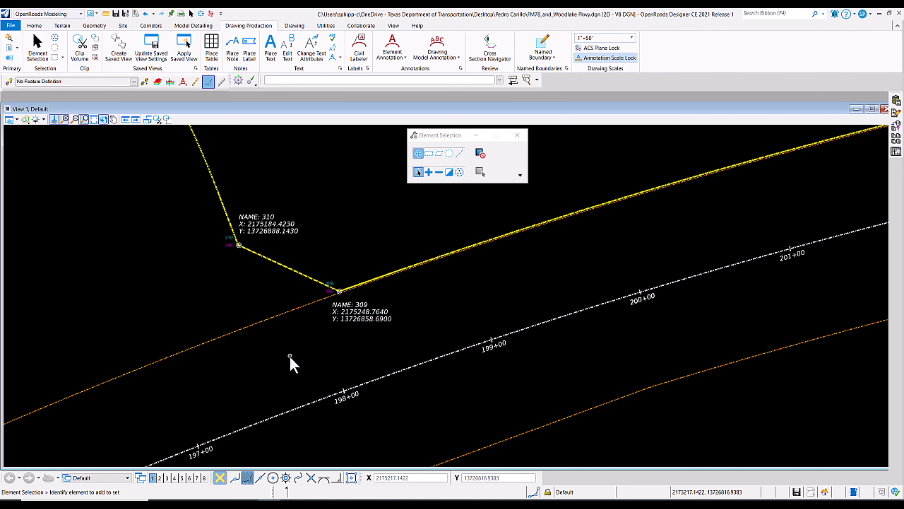
pyautogui.scroll(-4, 280, 354)
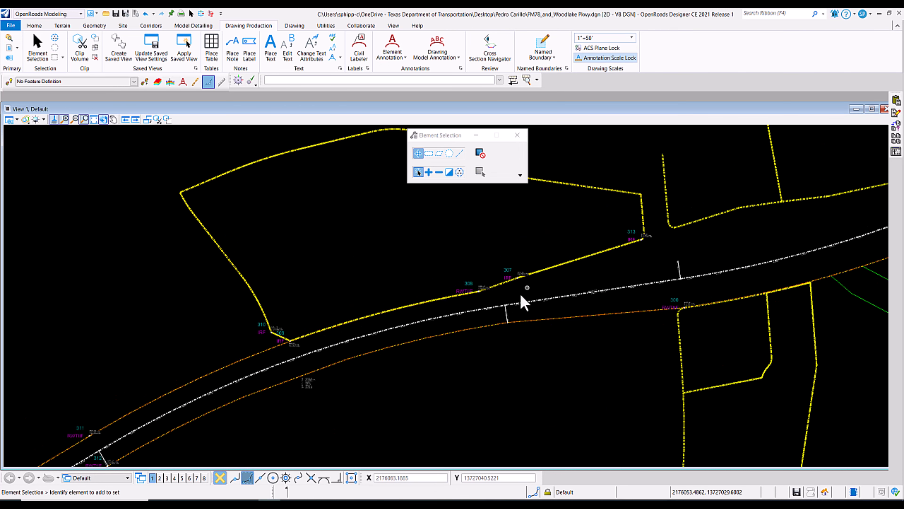
pyautogui.scroll(6, 538, 287)
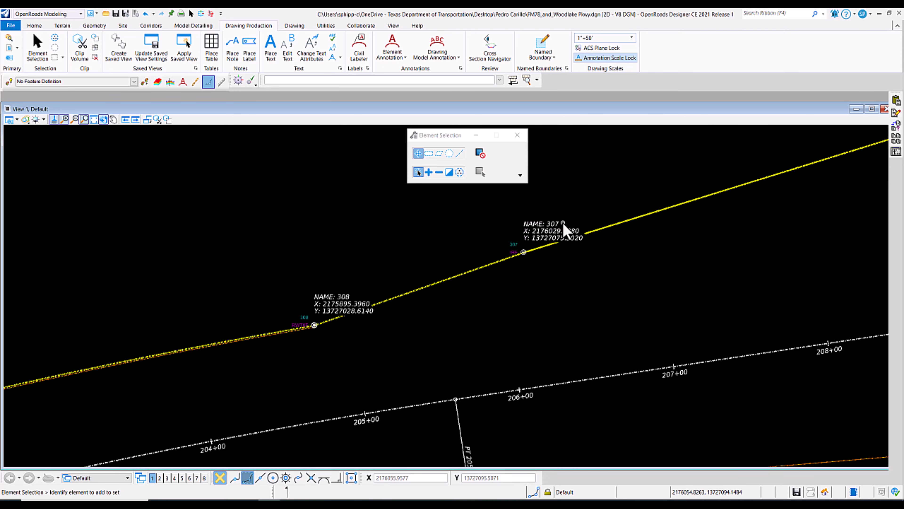
pyautogui.moveTo(552, 232); pyautogui.dragTo(554, 267)
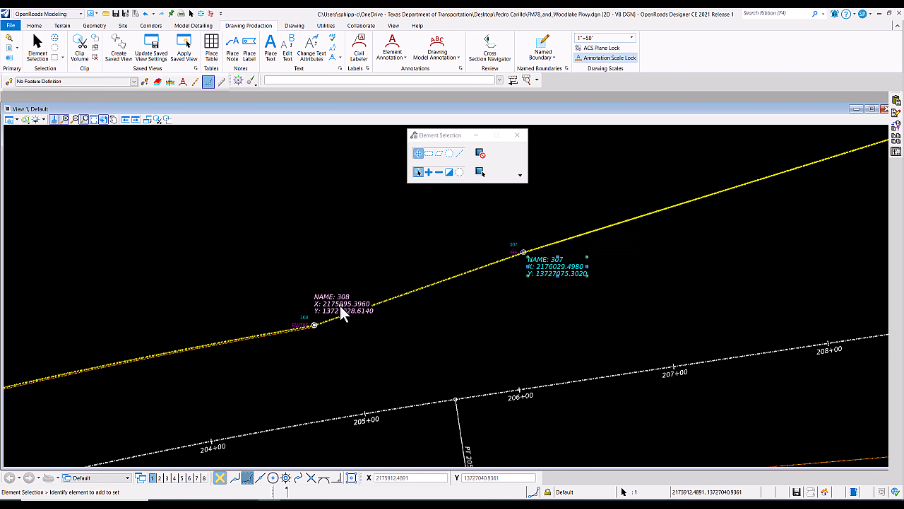
pyautogui.moveTo(339, 307); pyautogui.dragTo(339, 338)
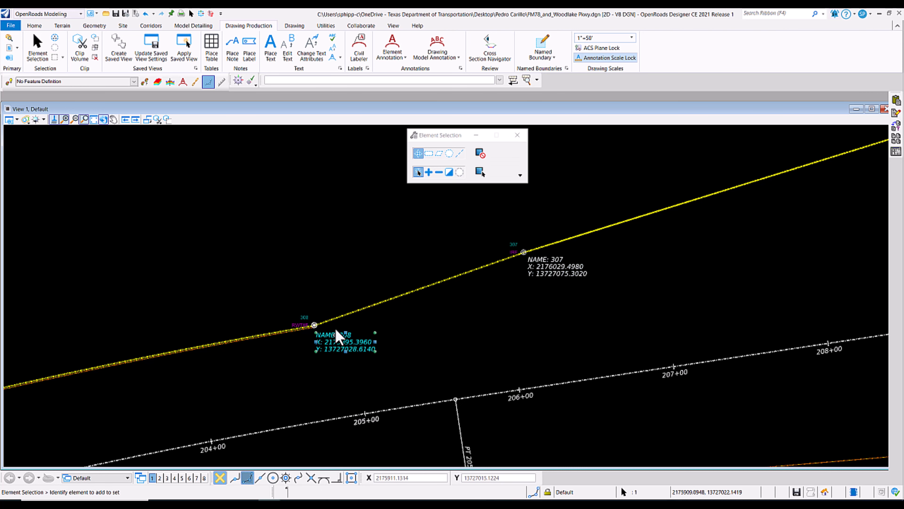
pyautogui.click(313, 253)
# Move the coordinate label of point 313 below its monument, clear of the property line.
pyautogui.scroll(-6, 319, 254)
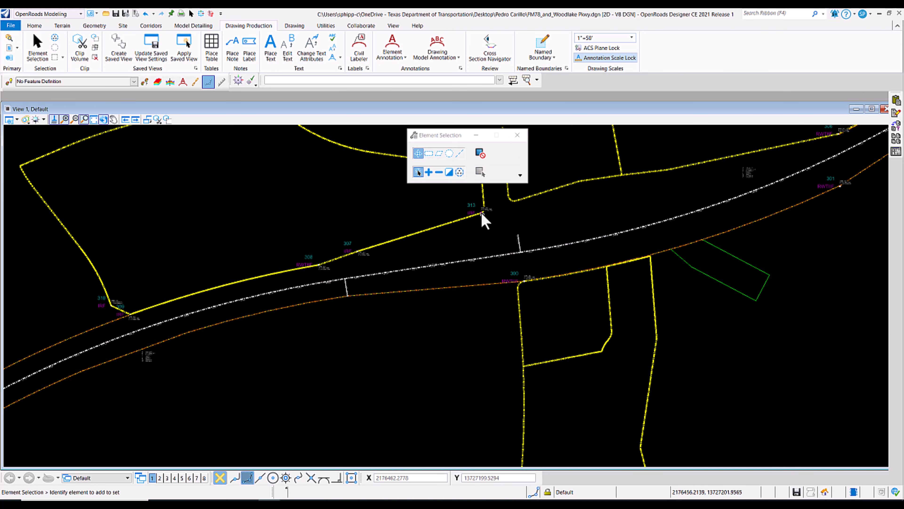
pyautogui.scroll(5, 480, 212)
pyautogui.click(516, 266)
pyautogui.moveTo(516, 267); pyautogui.dragTo(519, 305)
pyautogui.click(570, 255)
# Move the coordinate labels of points 306 and 301 below their monuments, clear of the right-of-way lines.
pyautogui.scroll(-4, 570, 255)
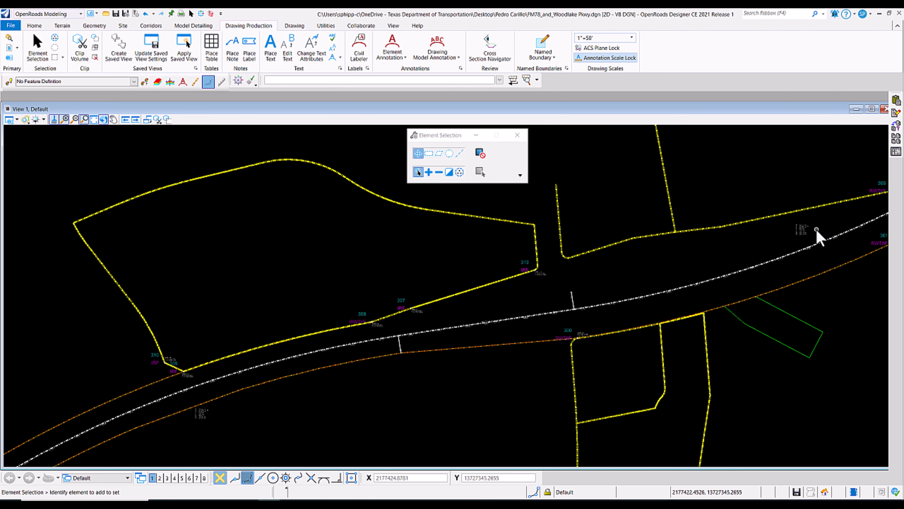
pyautogui.scroll(-5, 818, 235)
pyautogui.scroll(6, 849, 207)
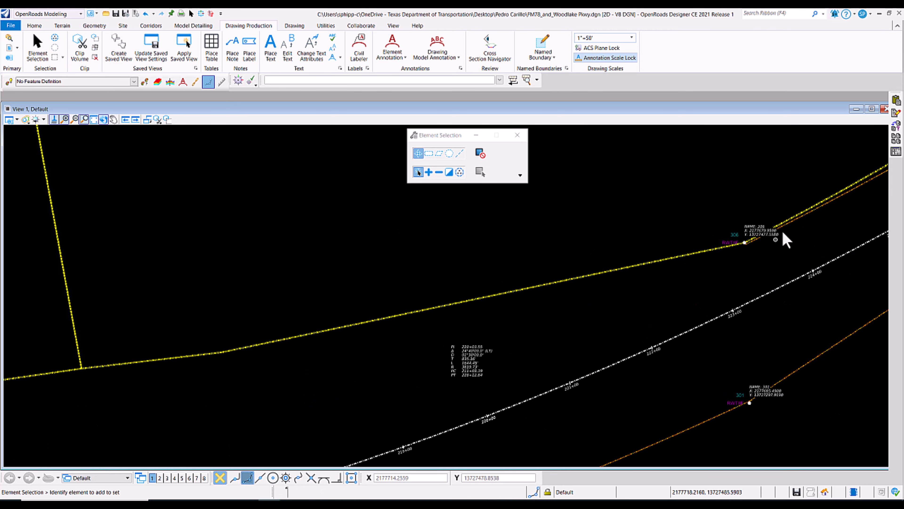
pyautogui.moveTo(770, 233); pyautogui.dragTo(769, 255)
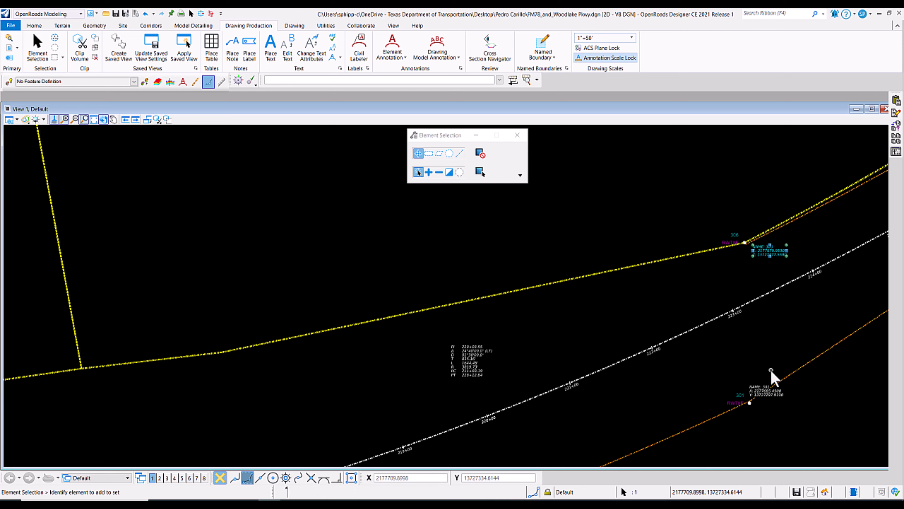
pyautogui.click(807, 380)
pyautogui.moveTo(764, 390); pyautogui.dragTo(767, 409)
pyautogui.click(734, 379)
# Move the coordinate label of point 302 below the orange right-of-way line.
pyautogui.scroll(-6, 594, 391)
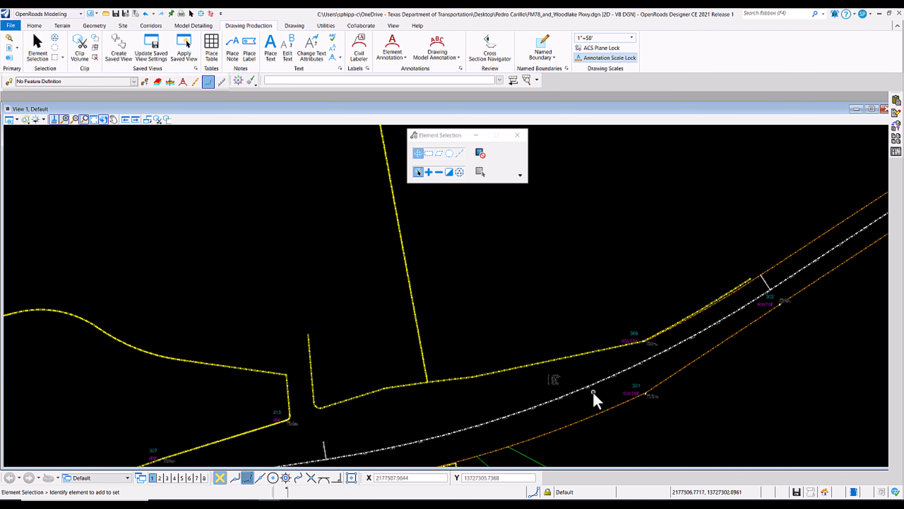
pyautogui.scroll(6, 714, 360)
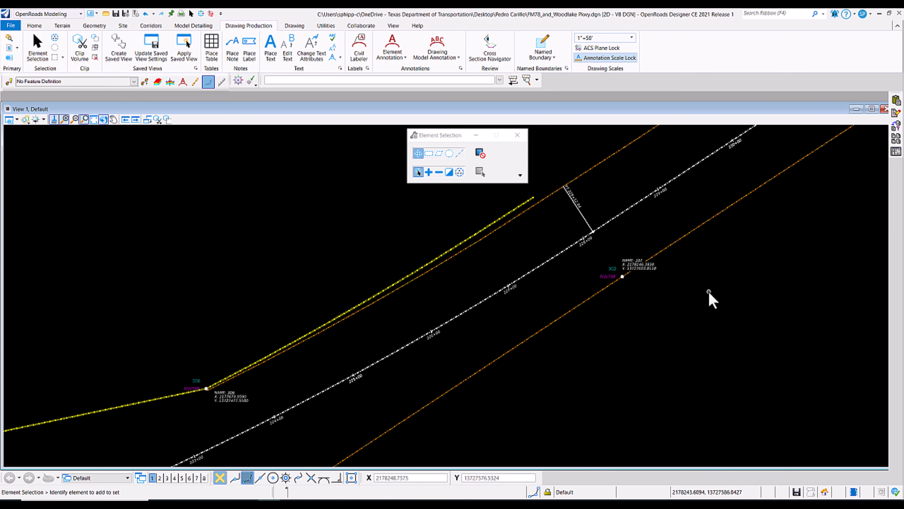
pyautogui.moveTo(638, 263); pyautogui.dragTo(644, 284)
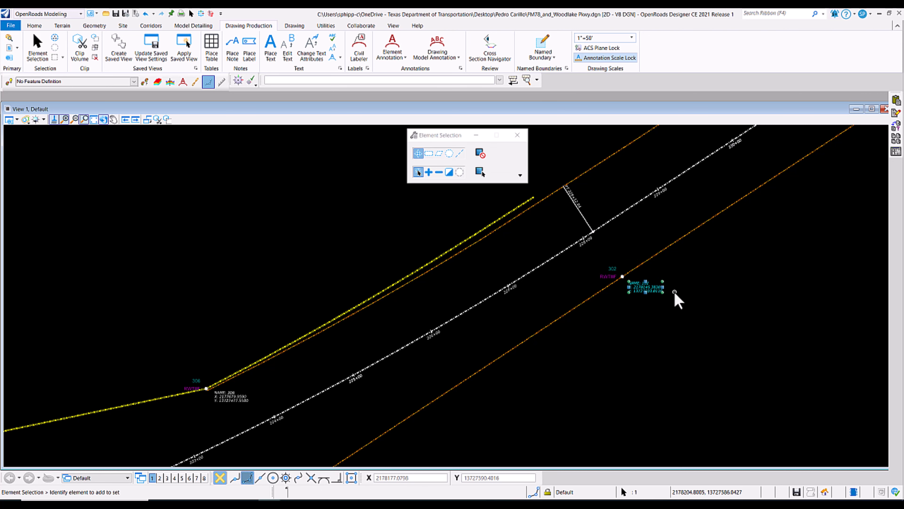
pyautogui.click(678, 297)
# Move the coordinate label of point 303 away from the PCC station text at the alignment's end.
pyautogui.scroll(-5, 677, 296)
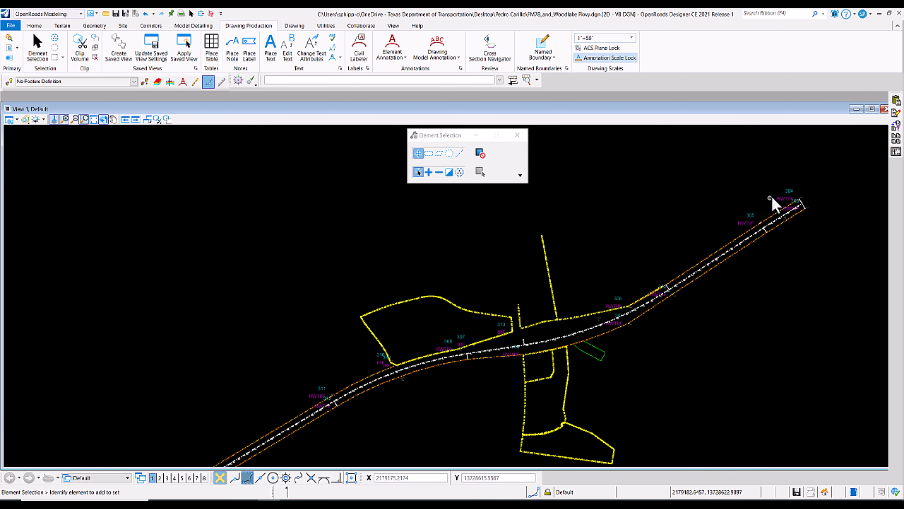
pyautogui.scroll(5, 817, 187)
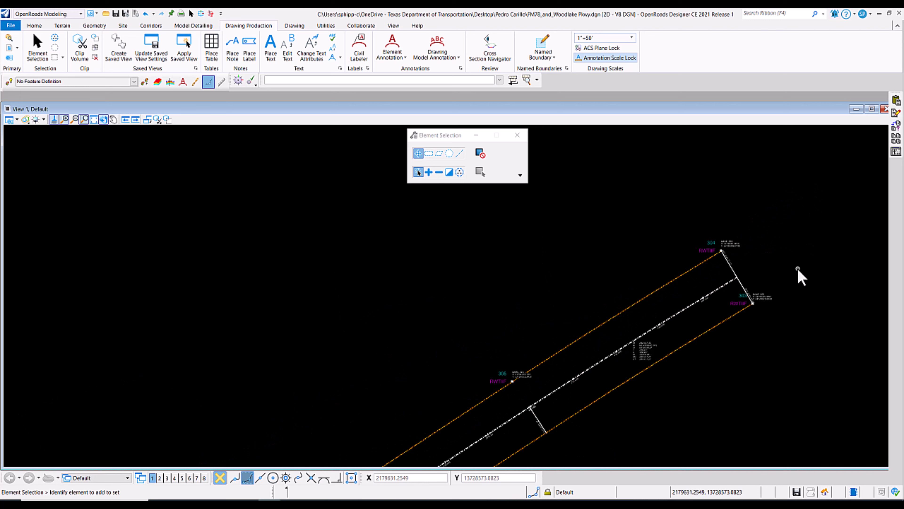
pyautogui.scroll(3, 784, 303)
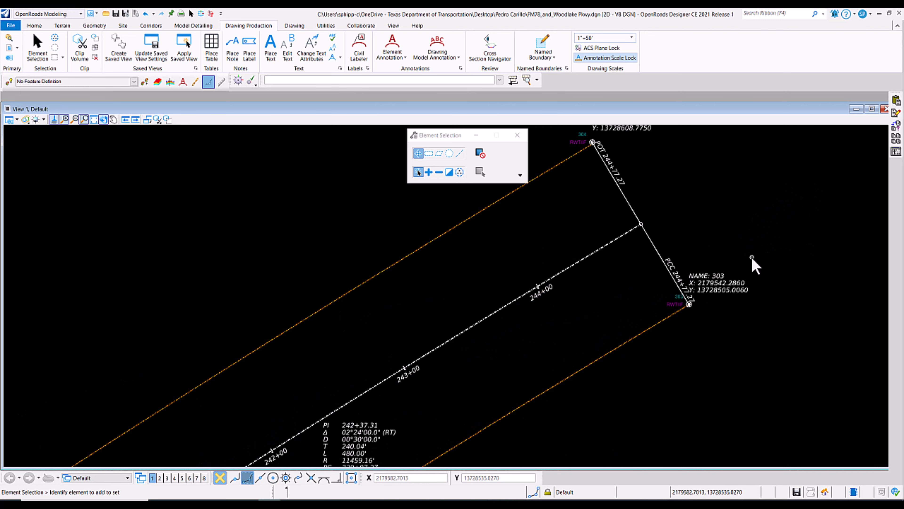
pyautogui.moveTo(730, 295); pyautogui.dragTo(745, 322)
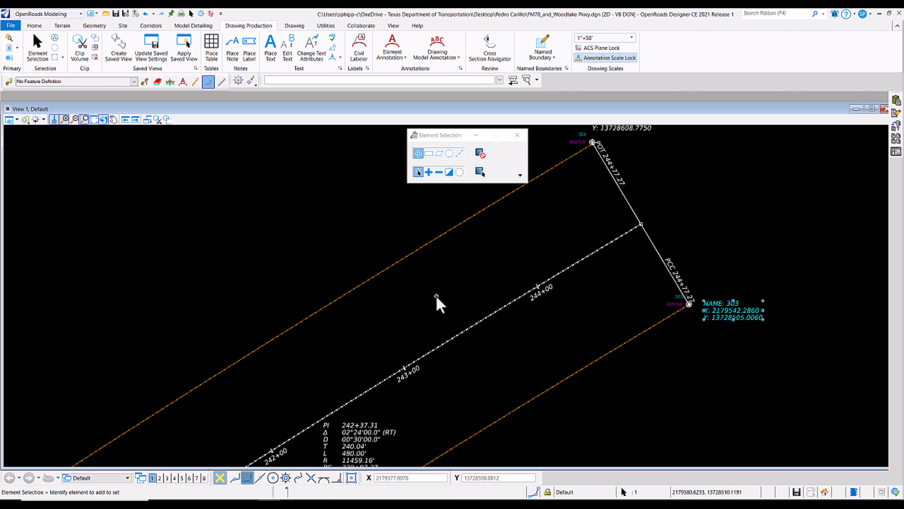
# Move the coordinate label of point 305 below the right-of-way line, between it and the centerline.
pyautogui.scroll(-4, 553, 233)
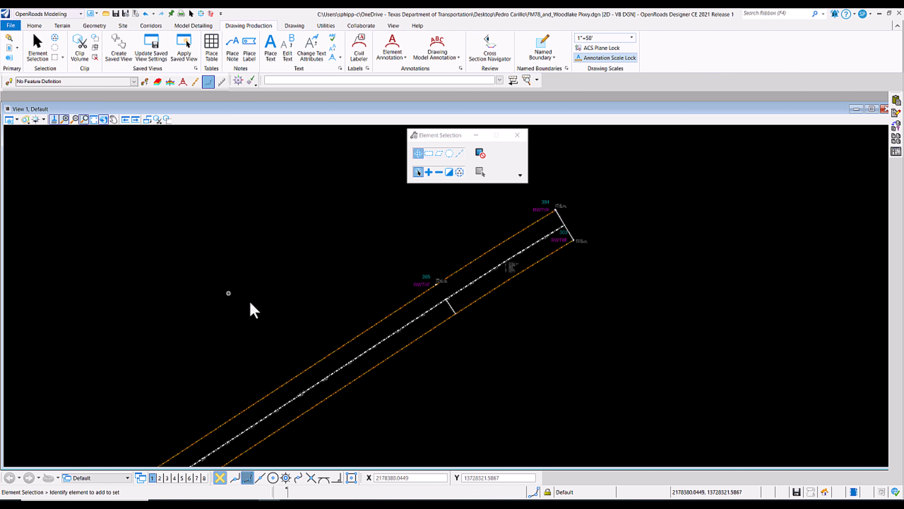
pyautogui.scroll(2, 342, 274)
pyautogui.scroll(3, 555, 297)
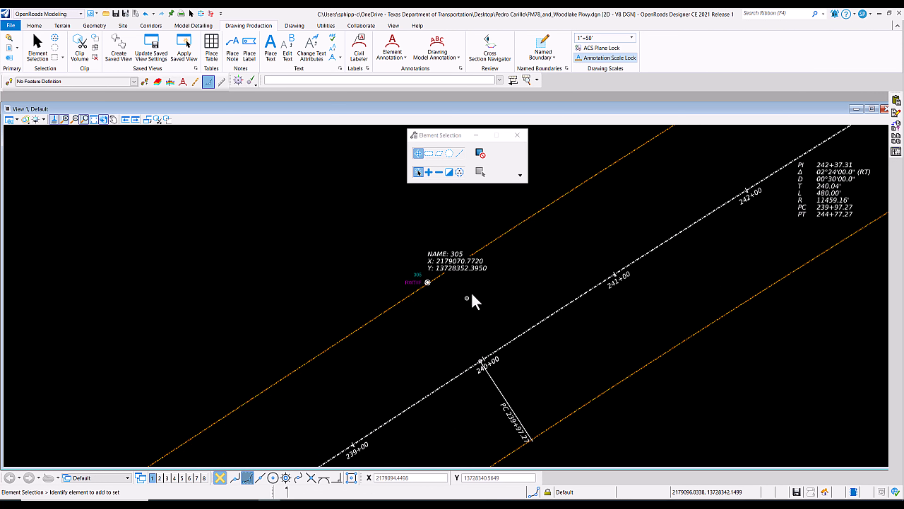
pyautogui.moveTo(449, 269); pyautogui.dragTo(458, 302)
pyautogui.click(516, 261)
# Inspect the coordinate labels along the alignment from point 302 back toward points 300 and 313.
pyautogui.scroll(-5, 587, 208)
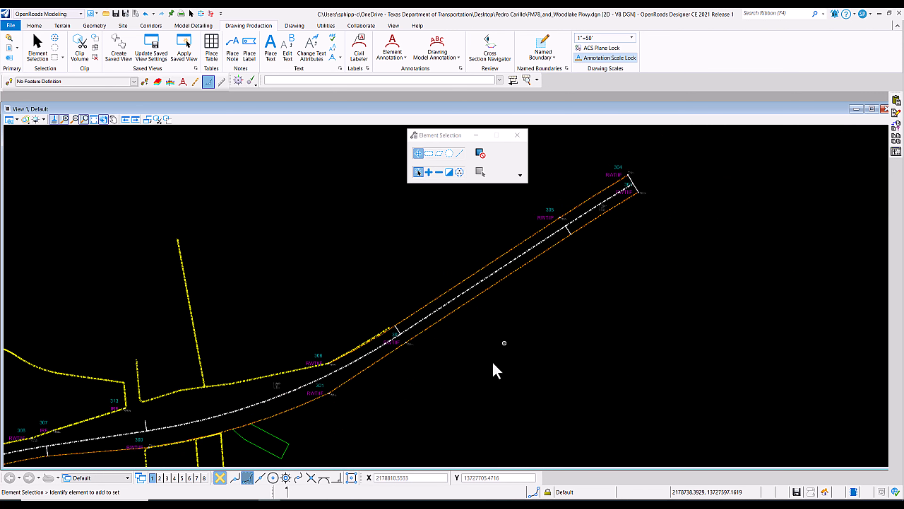
pyautogui.scroll(2, 333, 396)
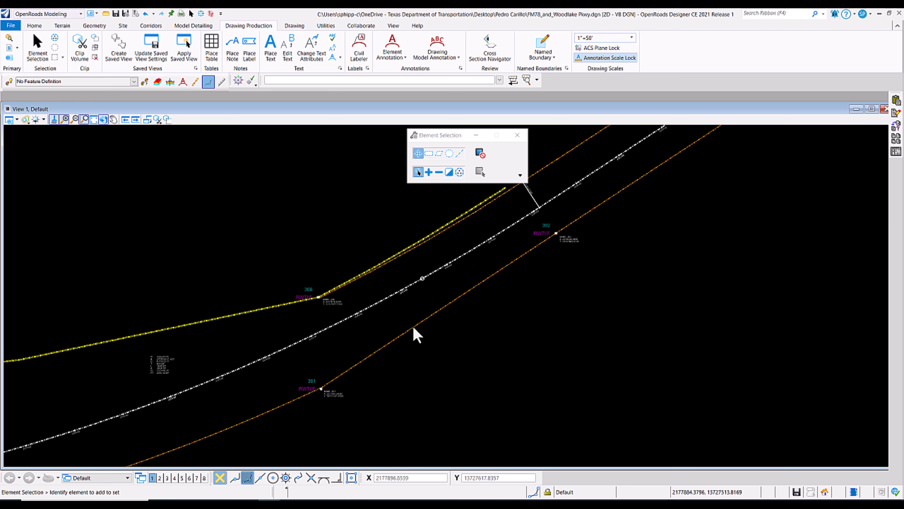
pyautogui.scroll(1, 34, 429)
pyautogui.scroll(-1, 191, 287)
pyautogui.scroll(-1, 241, 267)
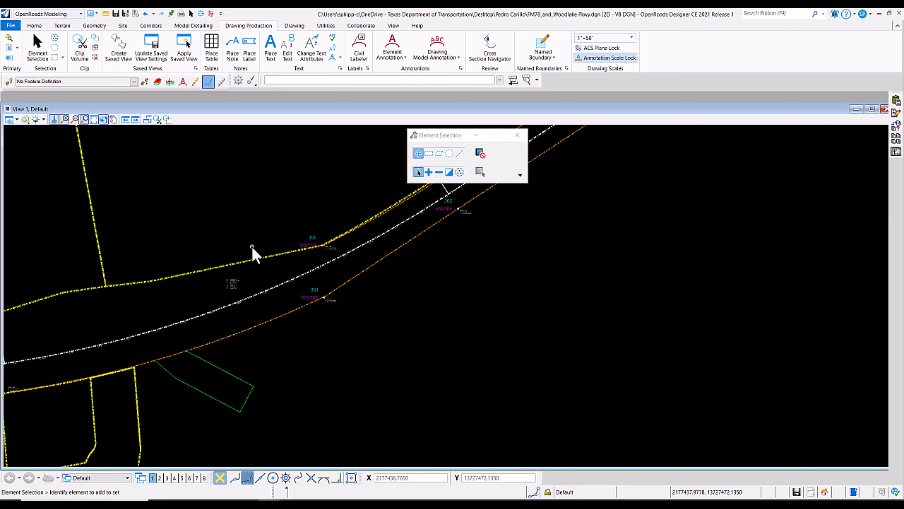
pyautogui.scroll(-1, 256, 254)
pyautogui.scroll(1, 5, 409)
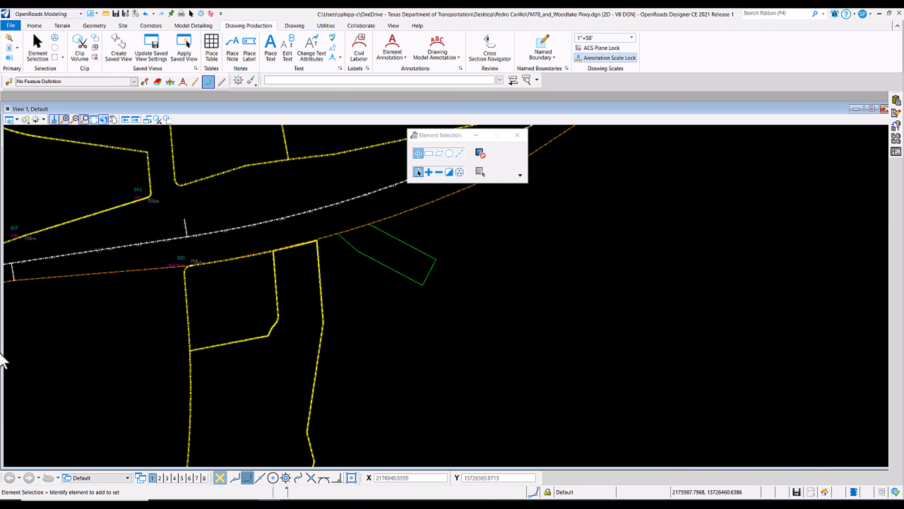
# Move the coordinate label of point 300 below the right-of-way line.
pyautogui.scroll(2, 215, 263)
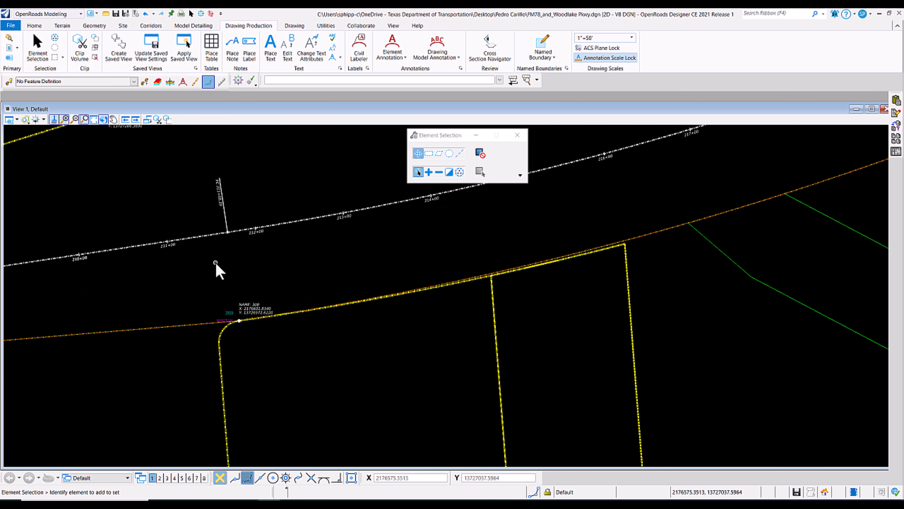
pyautogui.moveTo(251, 313); pyautogui.dragTo(251, 340)
pyautogui.scroll(-1, 266, 287)
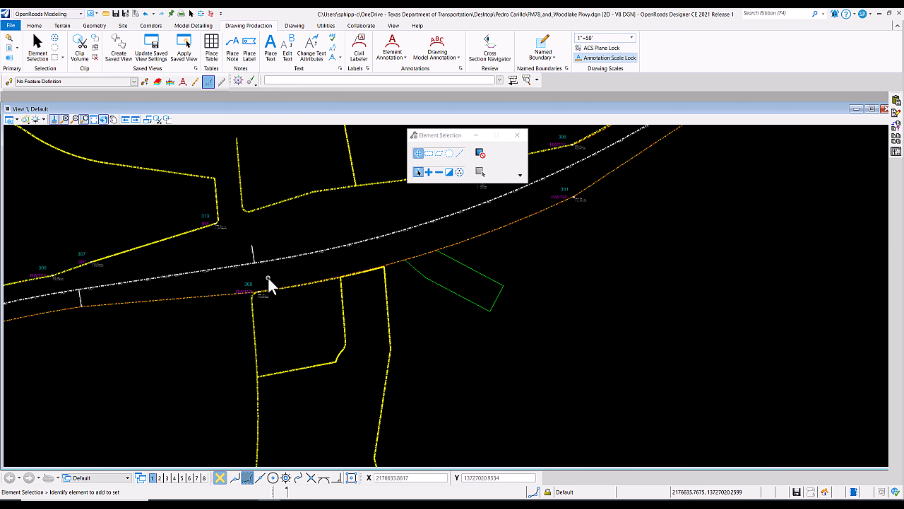
pyautogui.scroll(2, 170, 235)
pyautogui.scroll(-3, 198, 223)
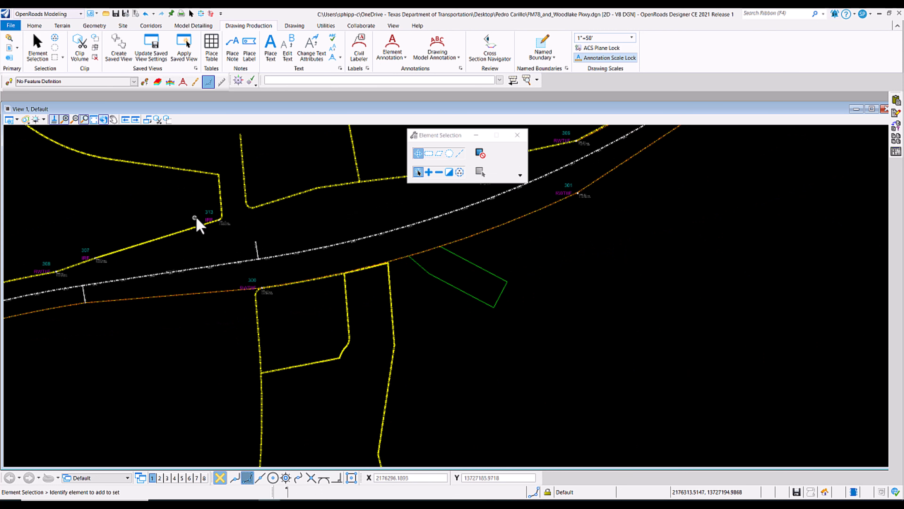
pyautogui.scroll(-4, 171, 254)
pyautogui.scroll(4, 31, 269)
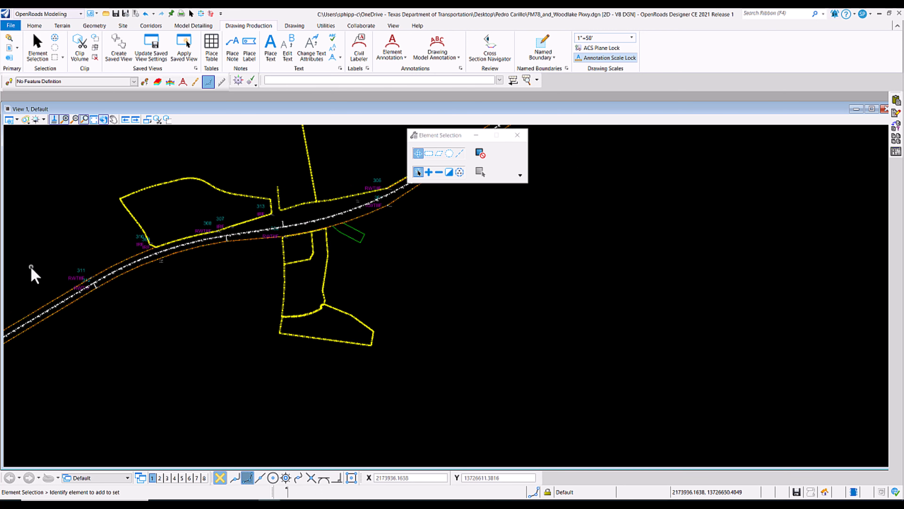
pyautogui.scroll(-2, 31, 267)
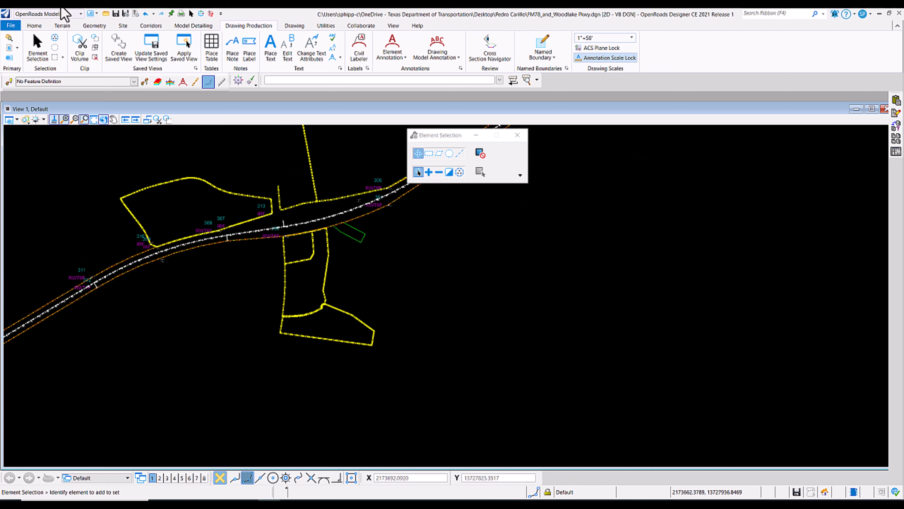
pyautogui.scroll(2, 173, 131)
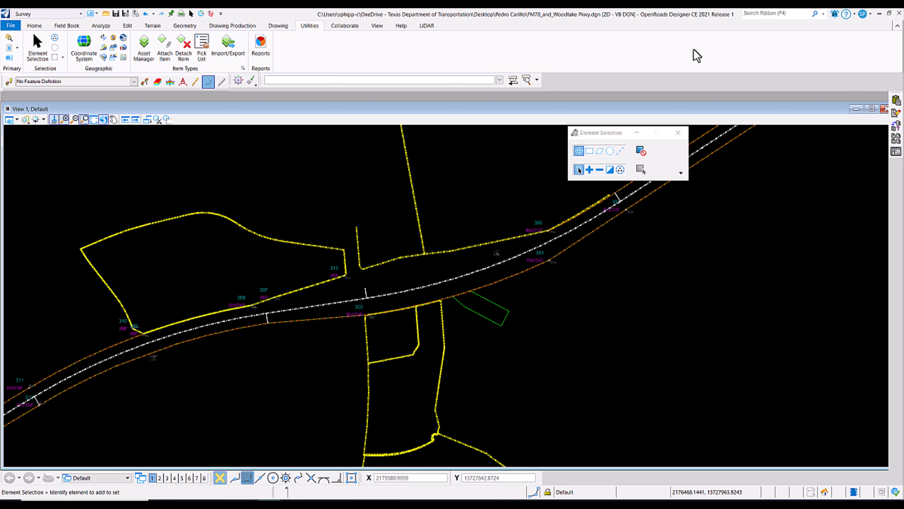
# Select all Cell and Civil Label Text elements in the drawing by element type in the extended Element Selection settings.
pyautogui.moveTo(621, 134); pyautogui.dragTo(462, 137)
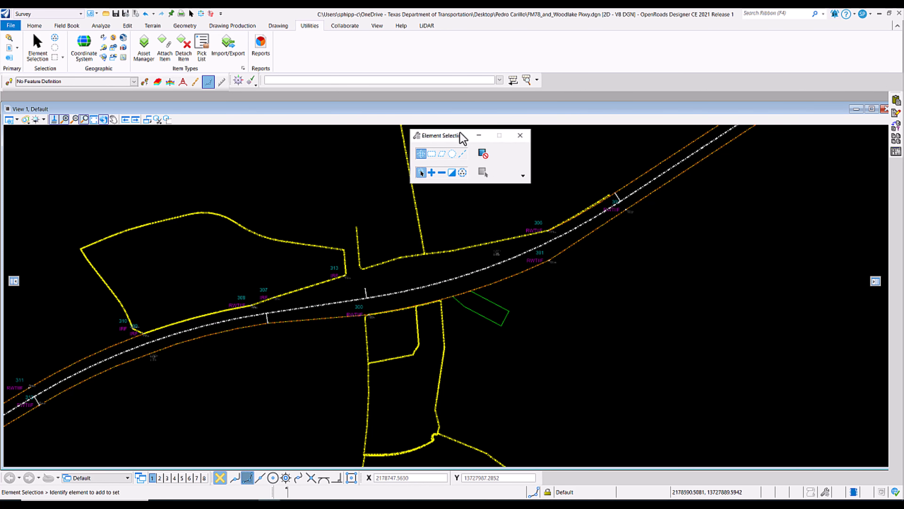
pyautogui.click(522, 176)
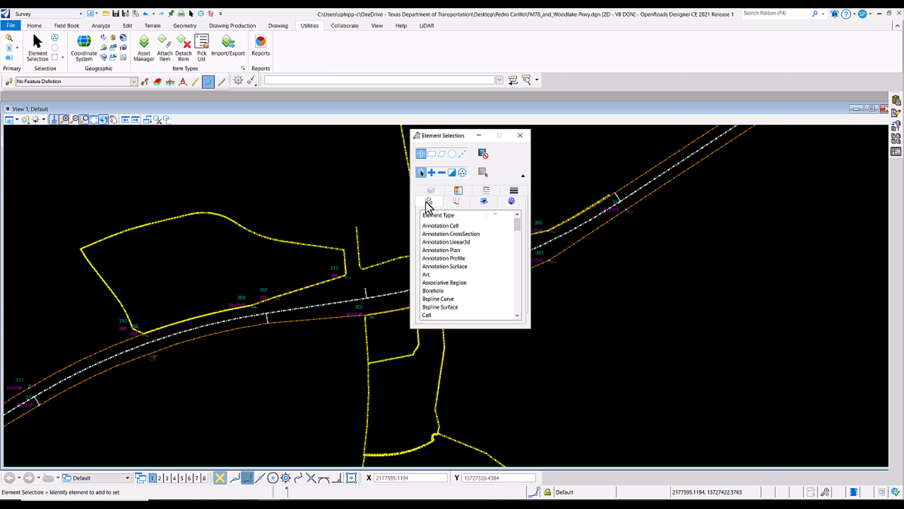
pyautogui.click(517, 316)
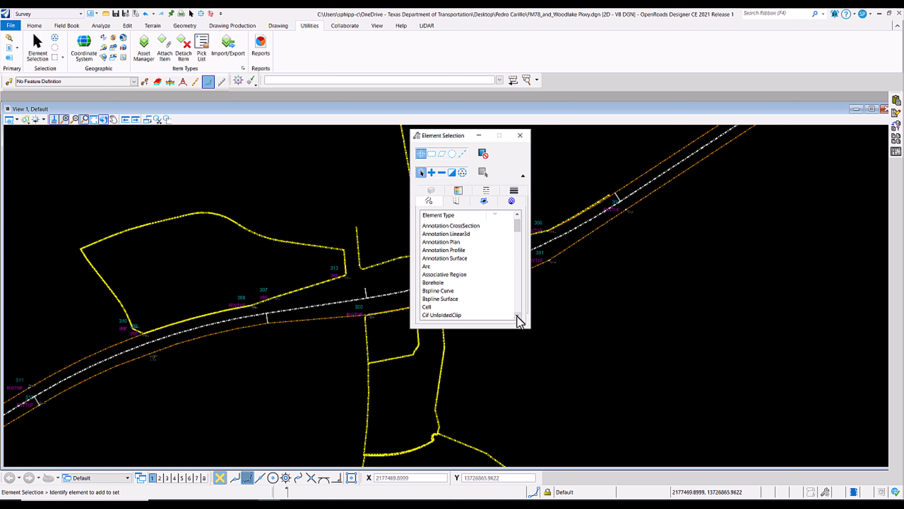
pyautogui.click(517, 315)
pyautogui.click(460, 300)
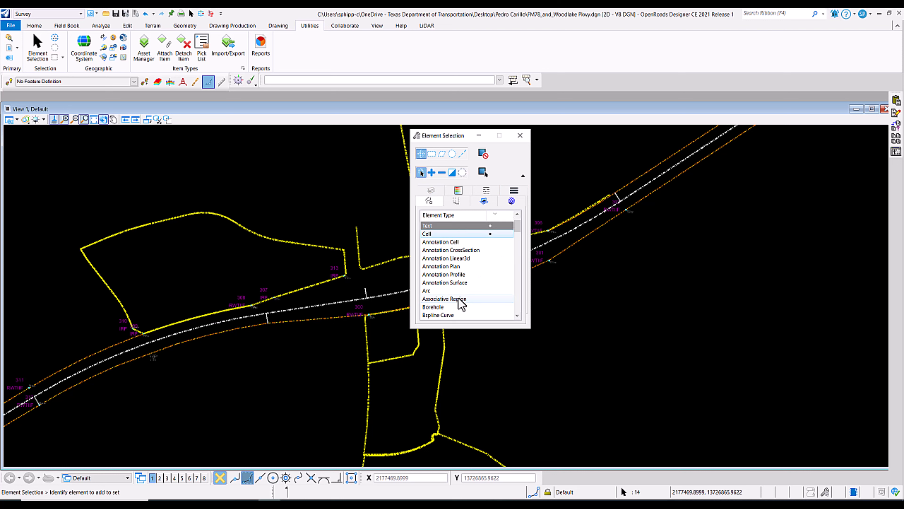
pyautogui.click(517, 316)
pyautogui.click(517, 315)
pyautogui.click(517, 315)
pyautogui.click(517, 316)
pyautogui.click(517, 316)
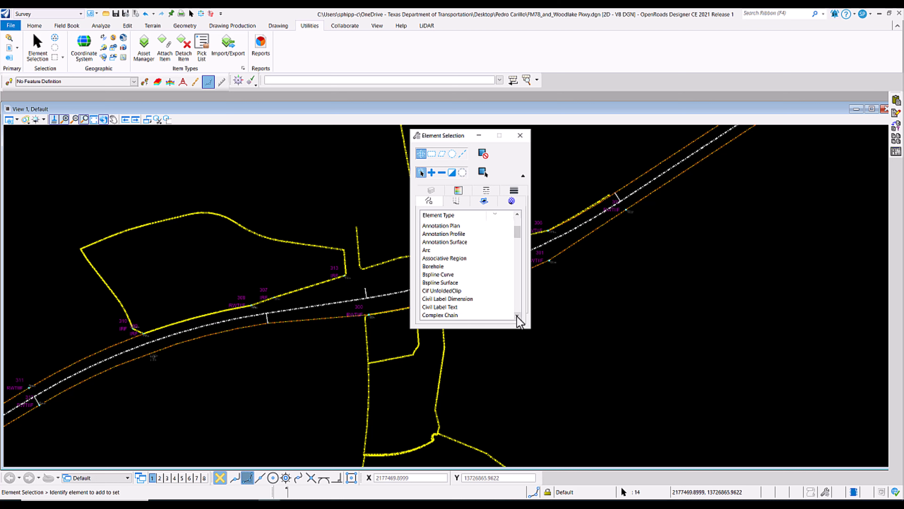
pyautogui.click(435, 307)
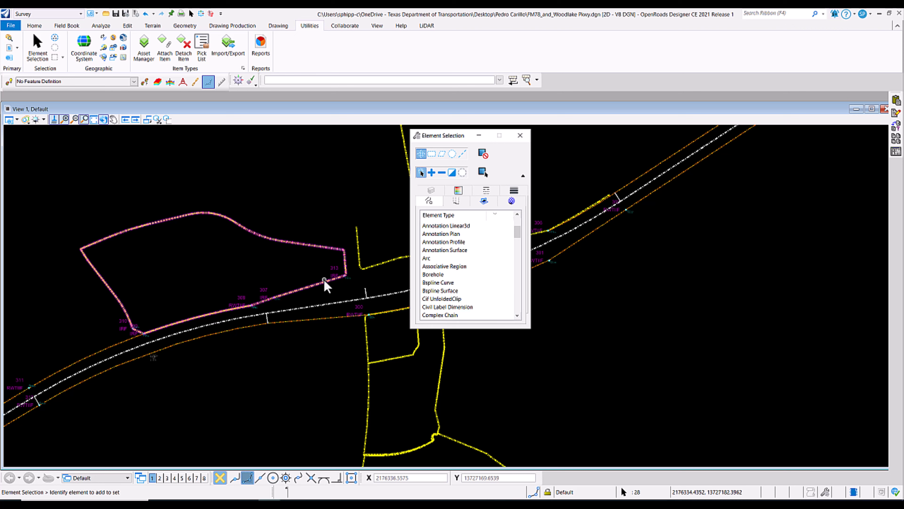
# Examine the selected monument points and coordinate labels along the alignment, and the levels they are on.
pyautogui.scroll(5, 339, 283)
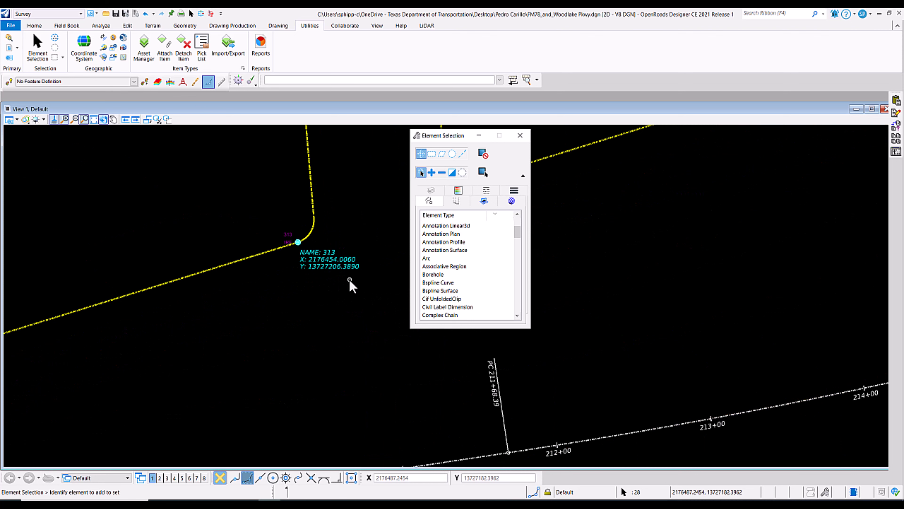
pyautogui.scroll(-5, 324, 271)
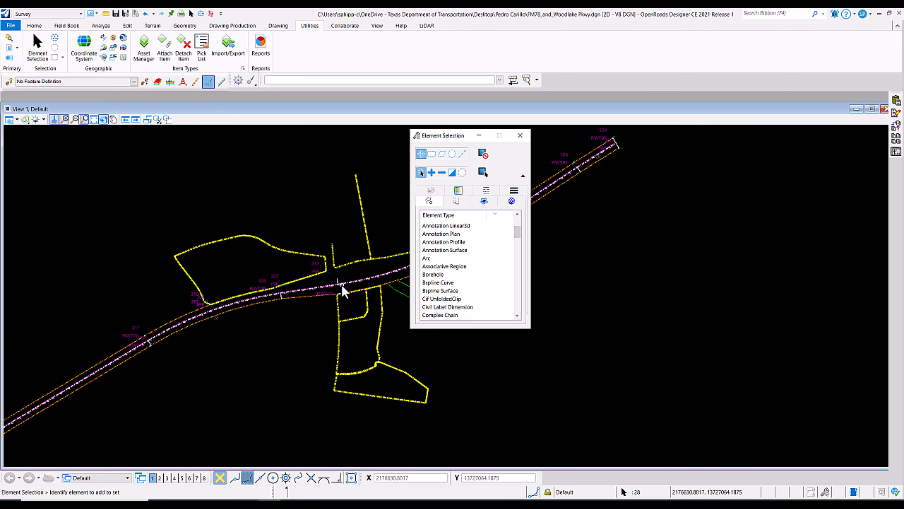
pyautogui.scroll(3, 341, 285)
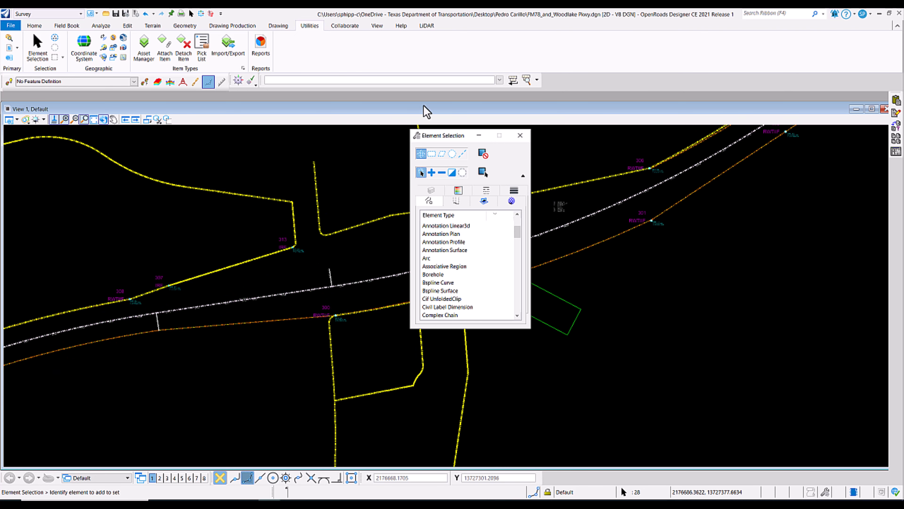
pyautogui.click(431, 190)
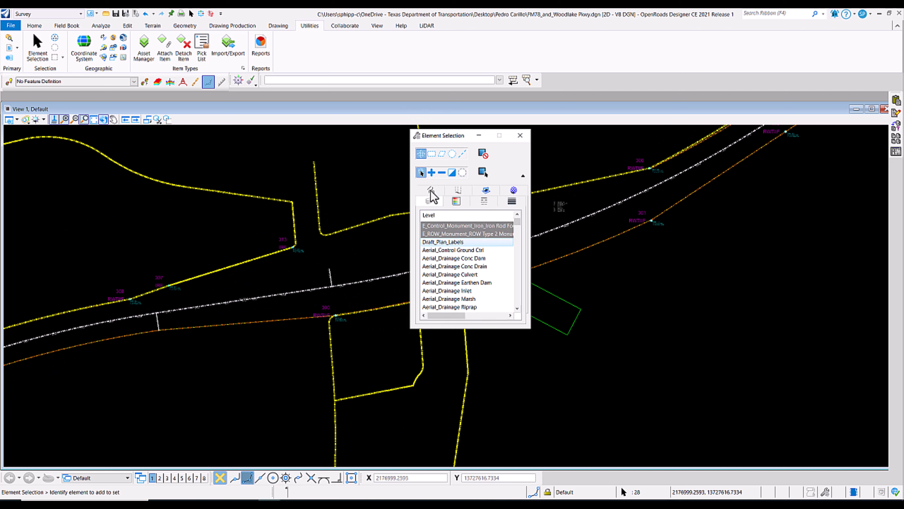
pyautogui.keyDown('ctrl'); pyautogui.click(466, 226); pyautogui.keyUp('ctrl')
pyautogui.scroll(3, 661, 169)
pyautogui.scroll(-3, 659, 169)
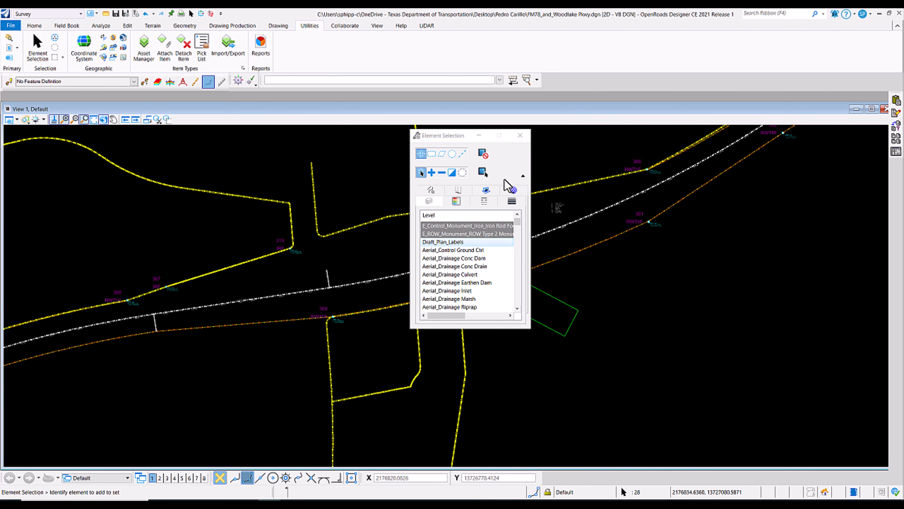
pyautogui.click(523, 175)
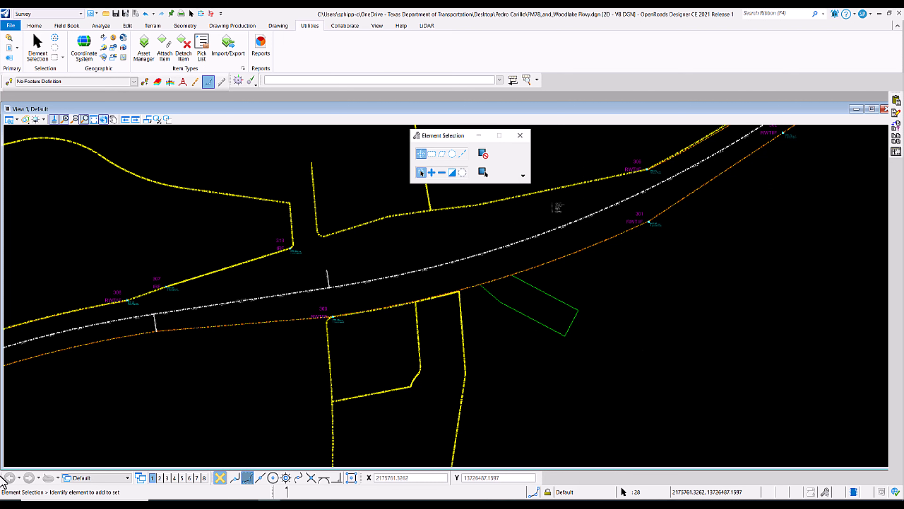
pyautogui.click(56, 15)
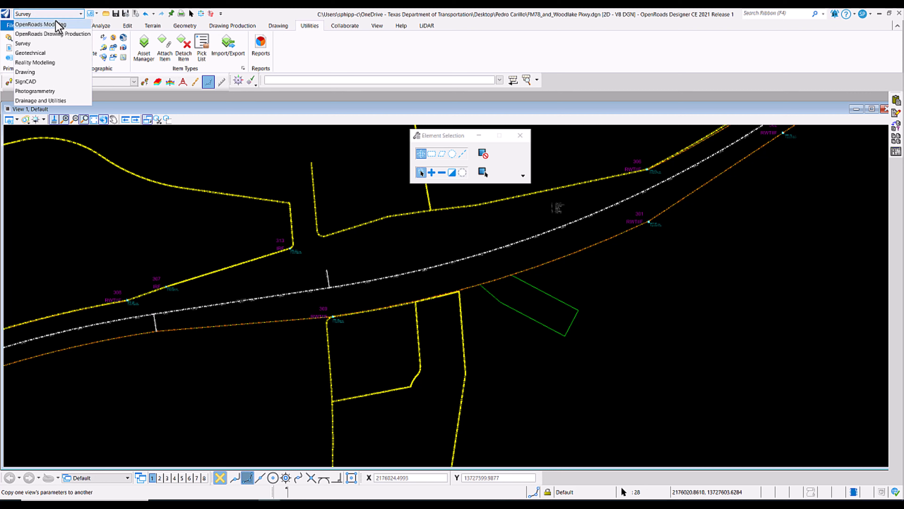
pyautogui.click(58, 26)
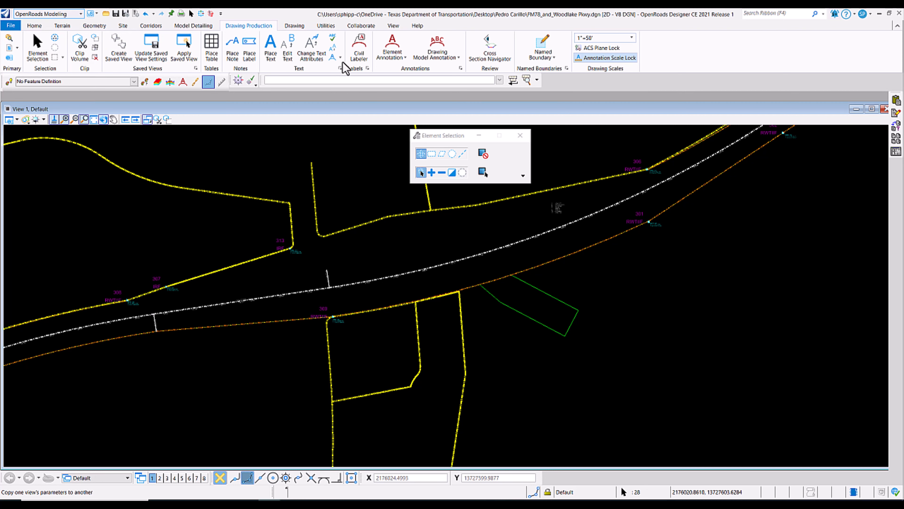
pyautogui.click(65, 15)
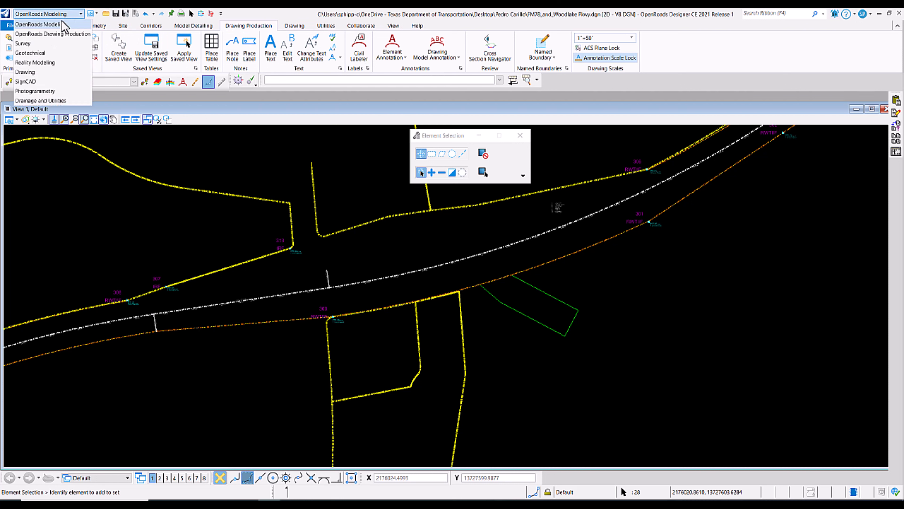
pyautogui.click(36, 43)
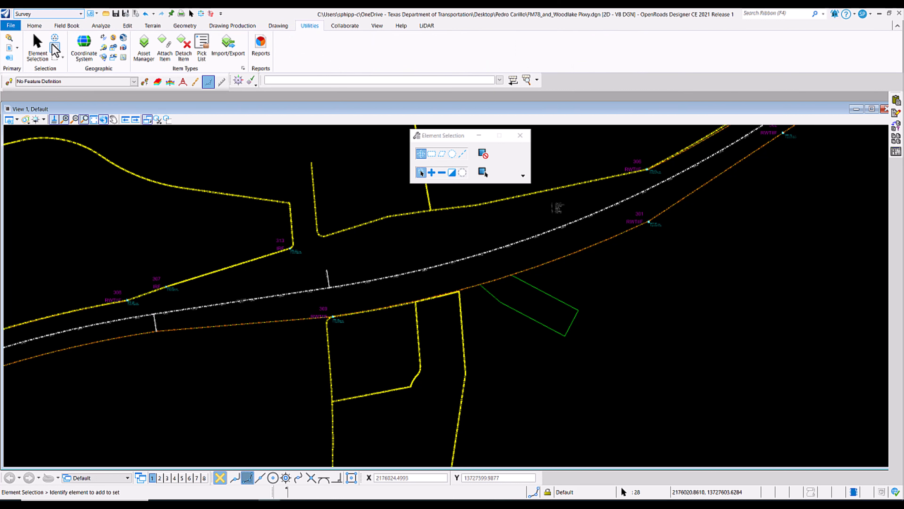
pyautogui.click(233, 25)
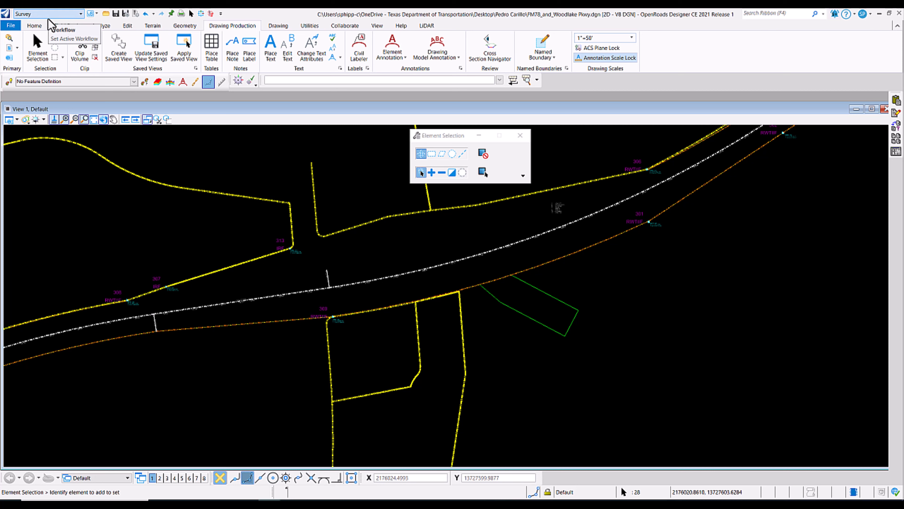
# Export the drawing with its labels to a Google Earth file named FM78_and_Woodlake Pkwy.kmz.
pyautogui.click(310, 27)
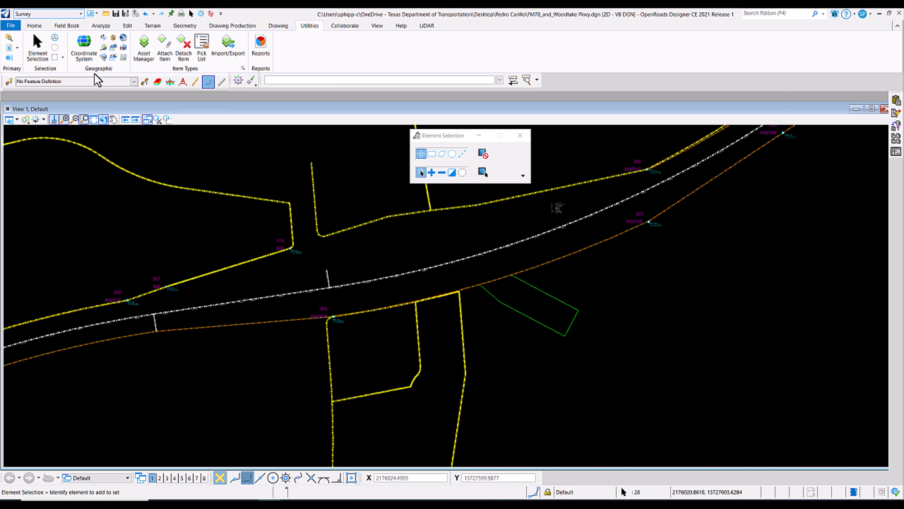
pyautogui.click(103, 50)
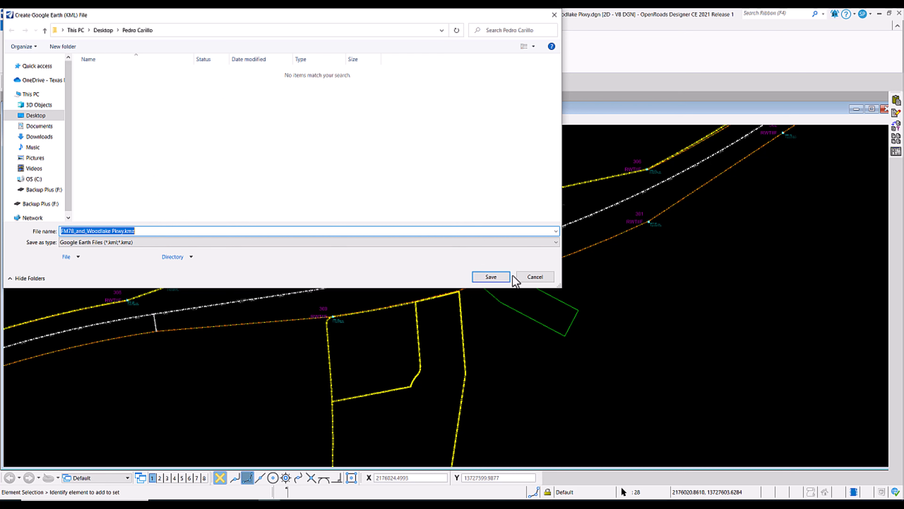
pyautogui.click(494, 277)
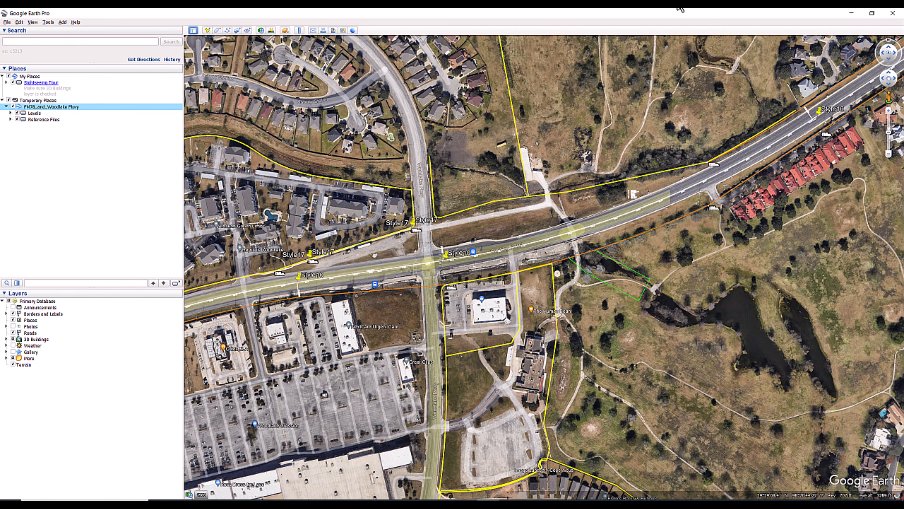
# Inspect the exported right-of-way lines and coordinate labels over the aerial imagery in Google Earth Pro, from point 302 northeast along the road.
pyautogui.scroll(4, 825, 116)
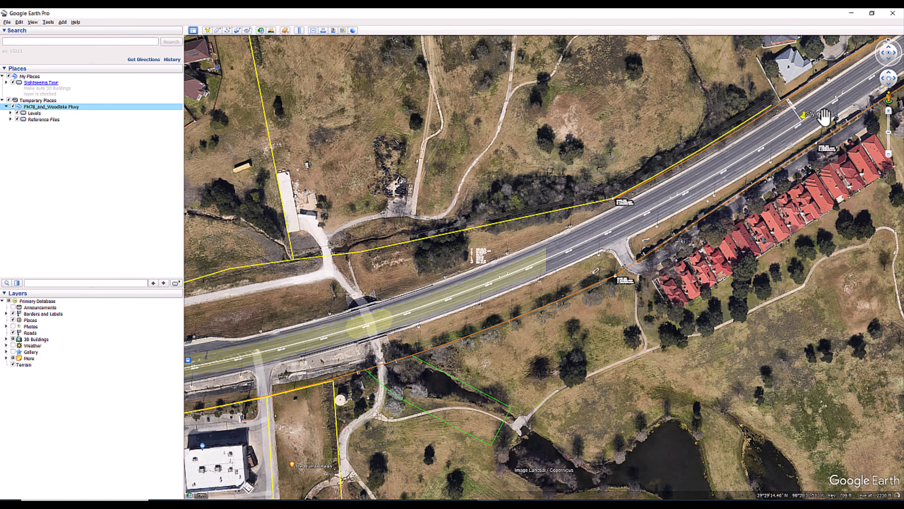
pyautogui.scroll(3, 841, 214)
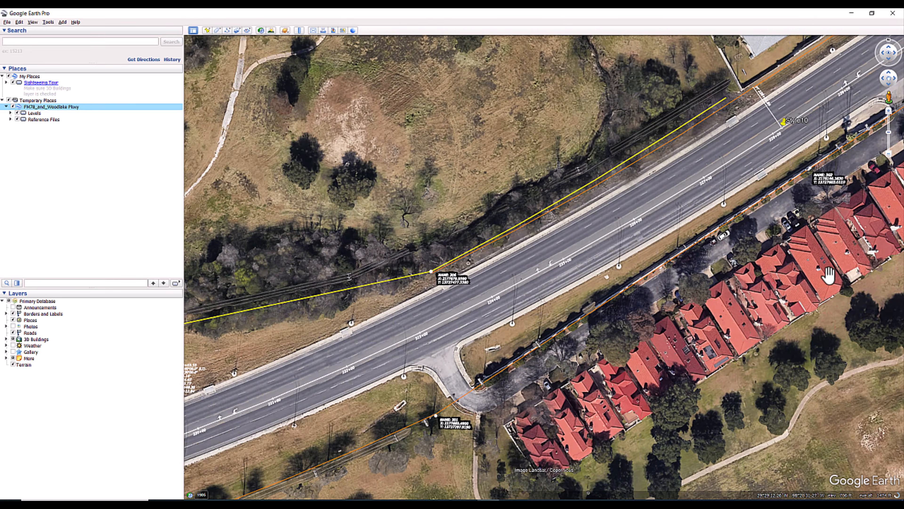
pyautogui.scroll(3, 827, 154)
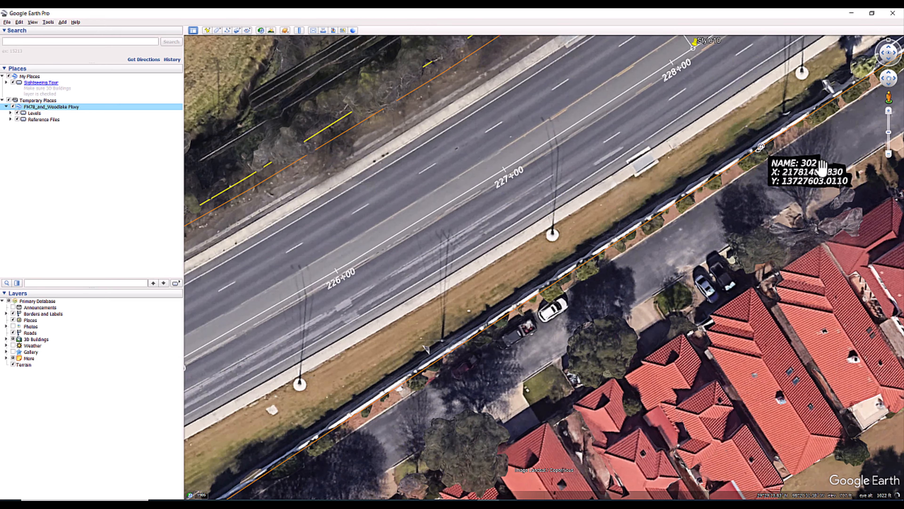
pyautogui.scroll(-5, 816, 182)
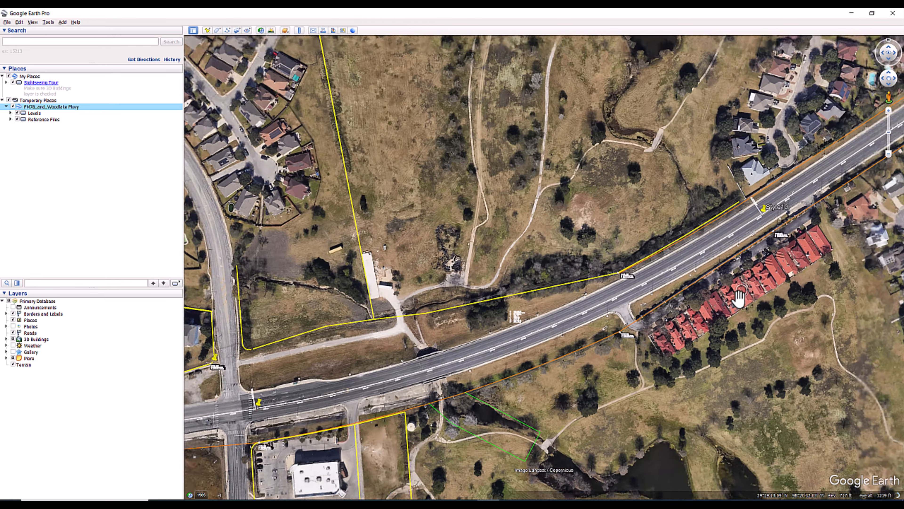
pyautogui.scroll(-5, 740, 307)
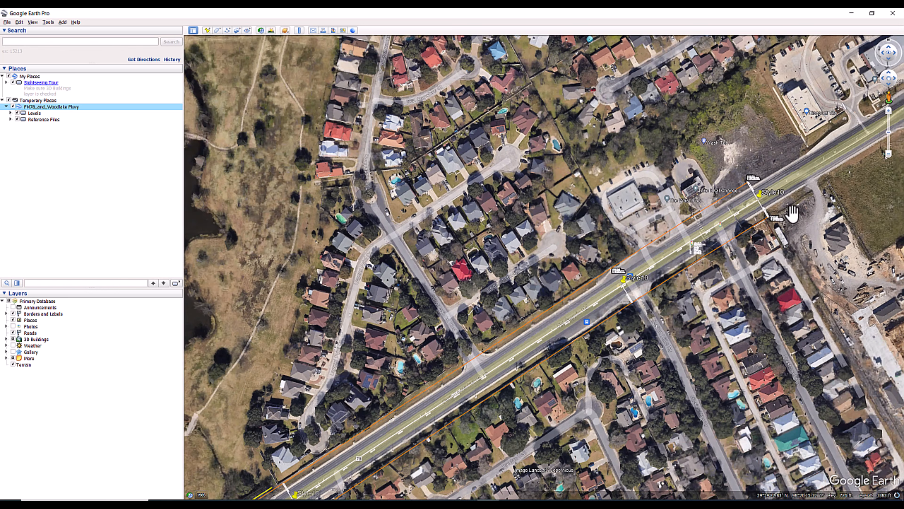
pyautogui.scroll(-2, 792, 214)
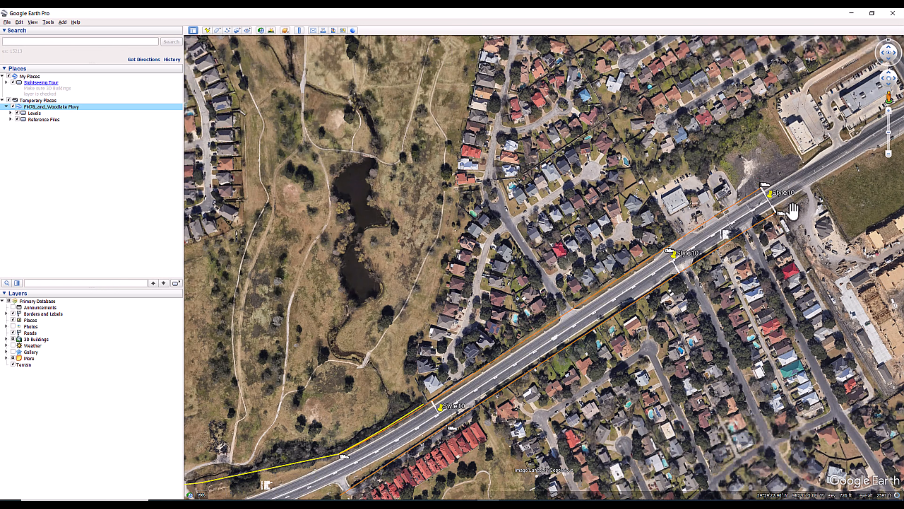